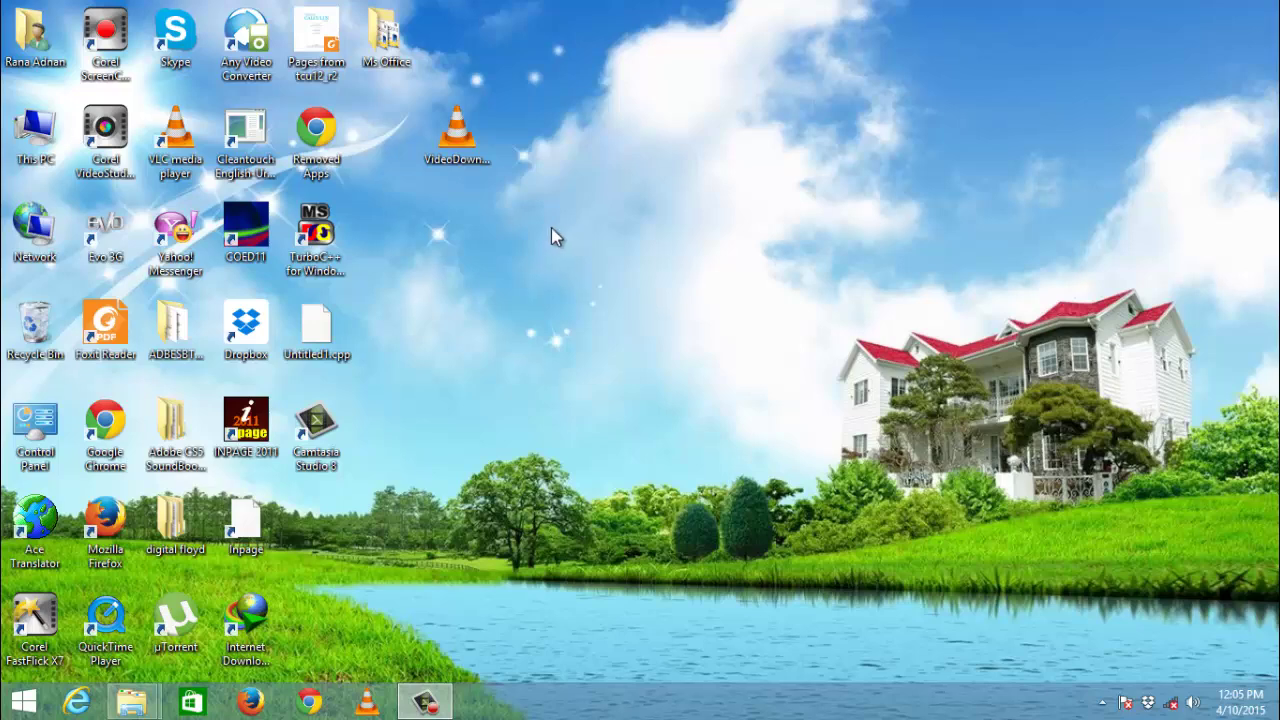
Launch Setup from the Adobe CS4 folder inside ADBESBTHCS4_LS7 and choose to install Soundbooth CS4 with a serial number.
double_click(172, 322)
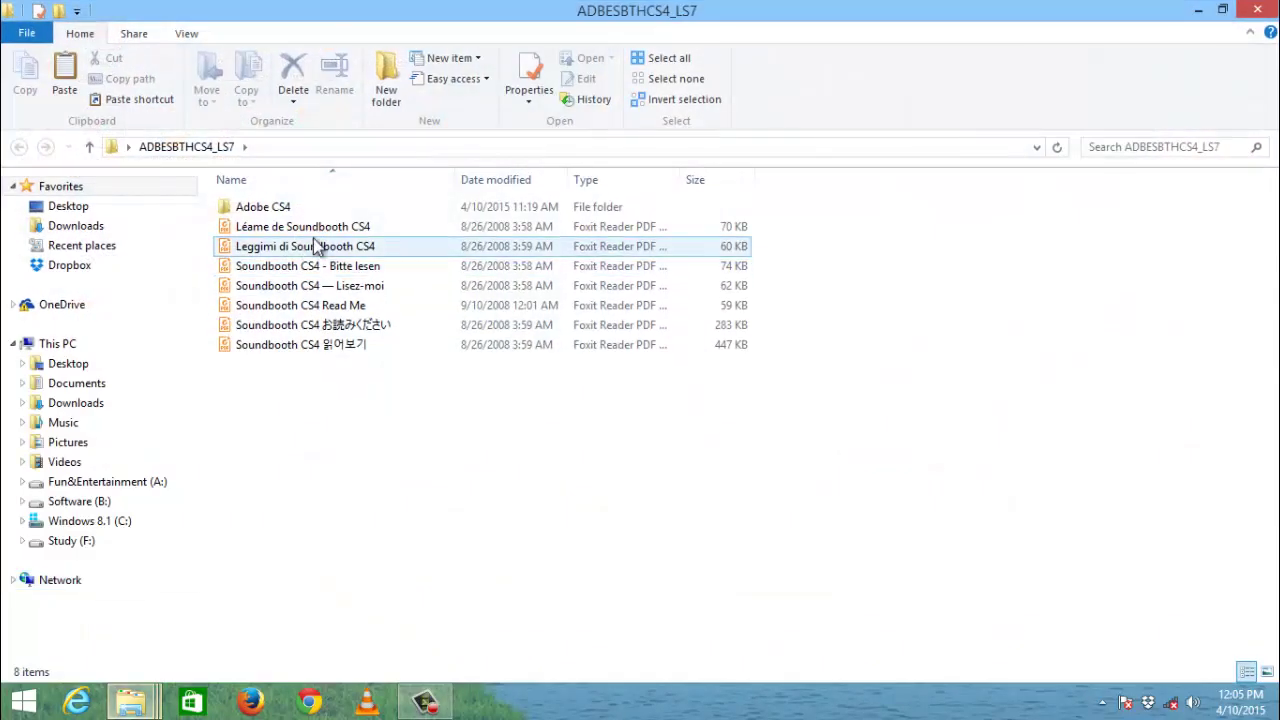
double_click(315, 210)
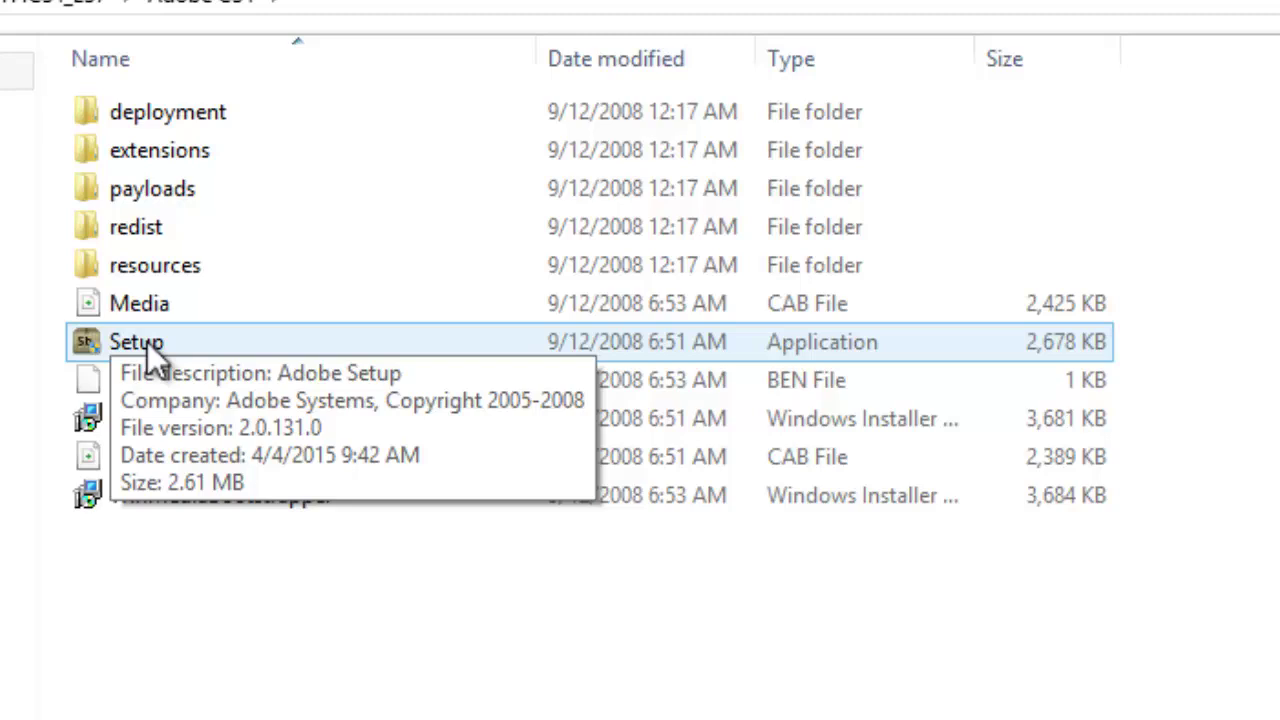
right_click(147, 332)
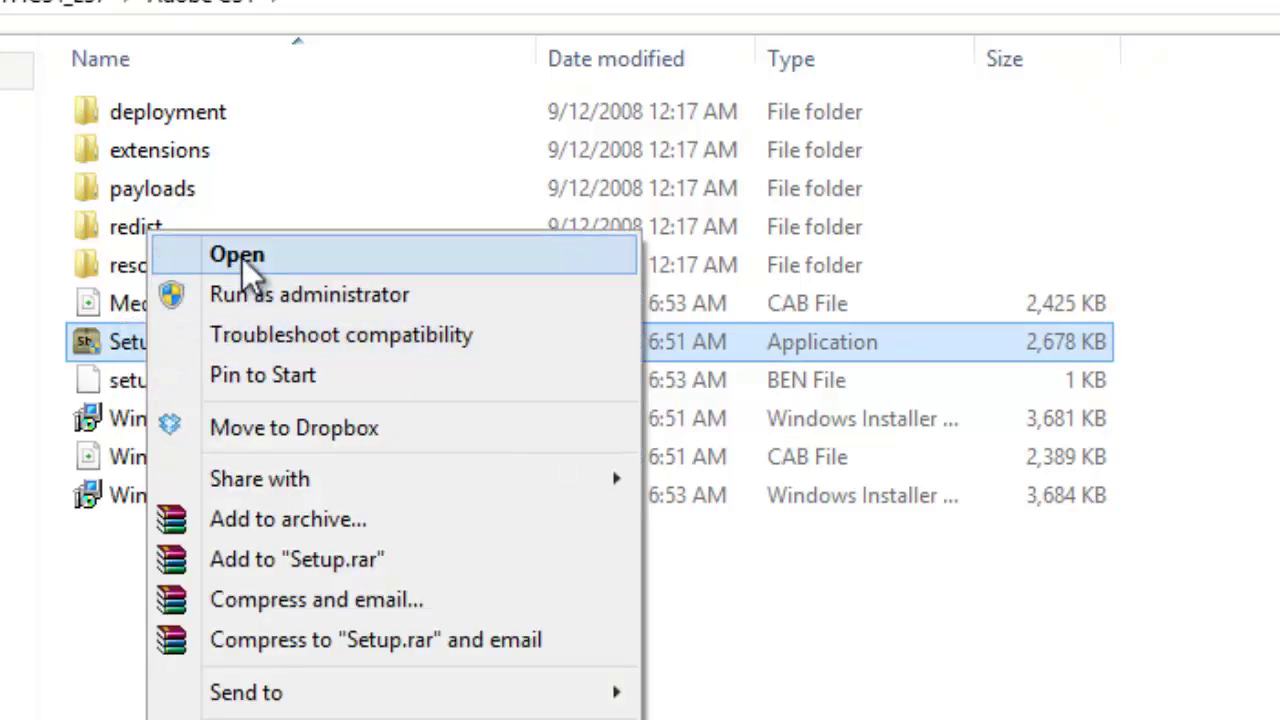
left_click(242, 258)
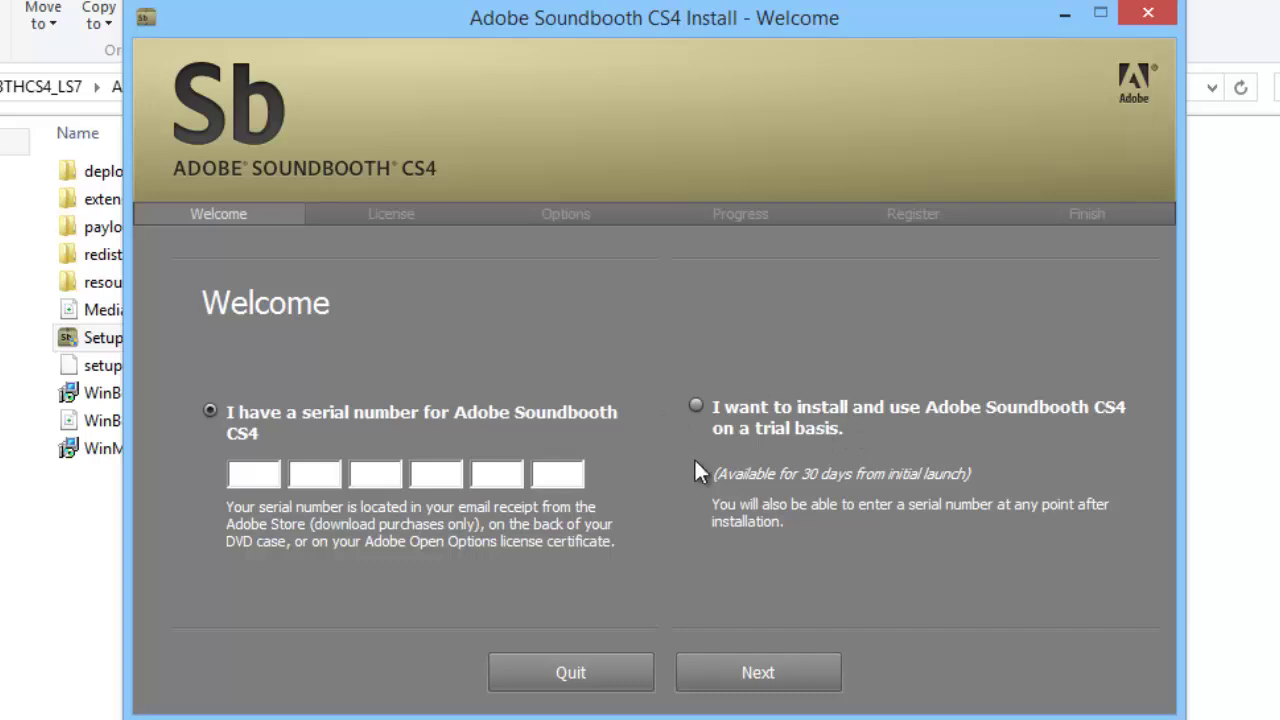
left_click(697, 406)
left_click(212, 411)
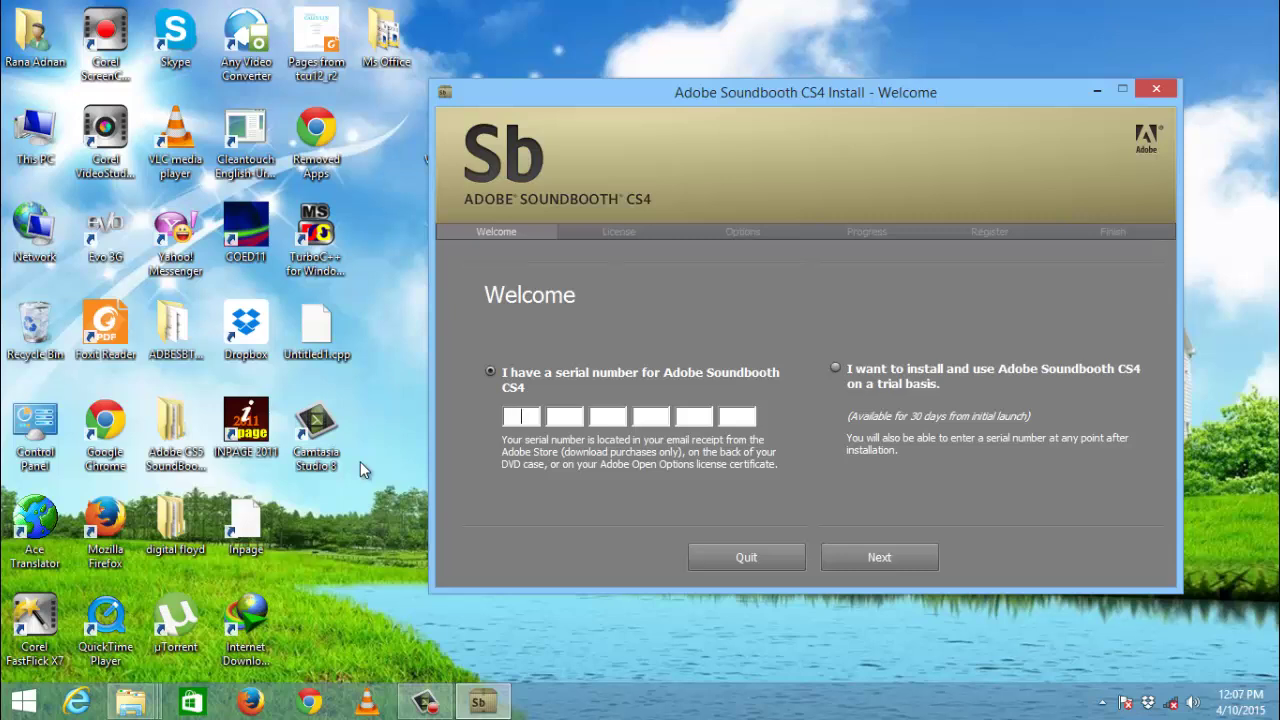
Run the keygen application from the keygen multi folder inside Adobe CS5 SoundBooth + Keygen included.
double_click(168, 418)
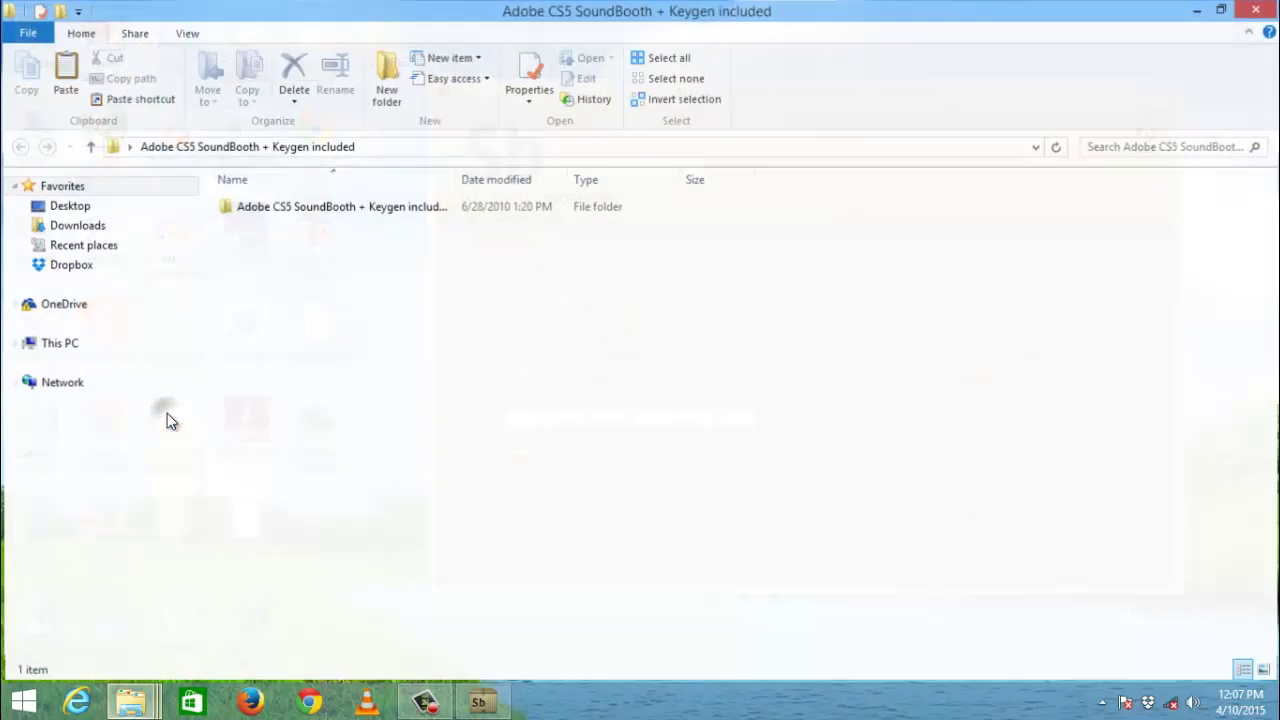
double_click(315, 210)
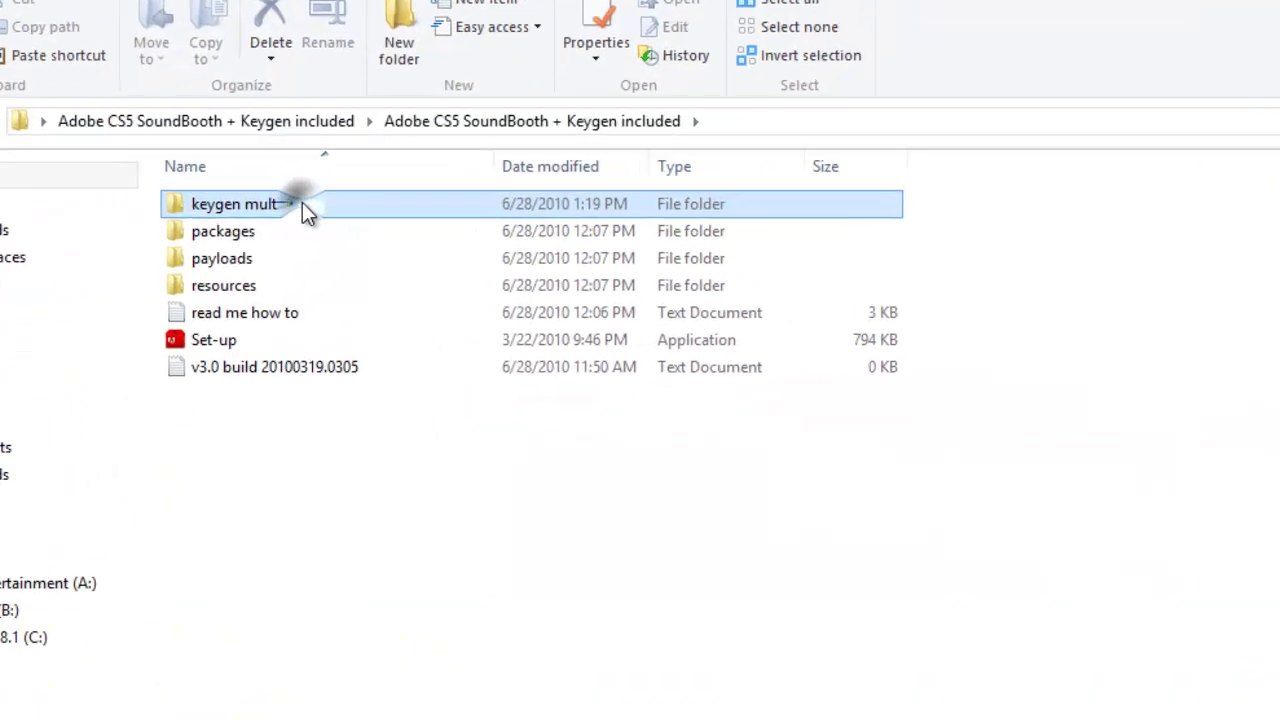
double_click(316, 209)
double_click(180, 250)
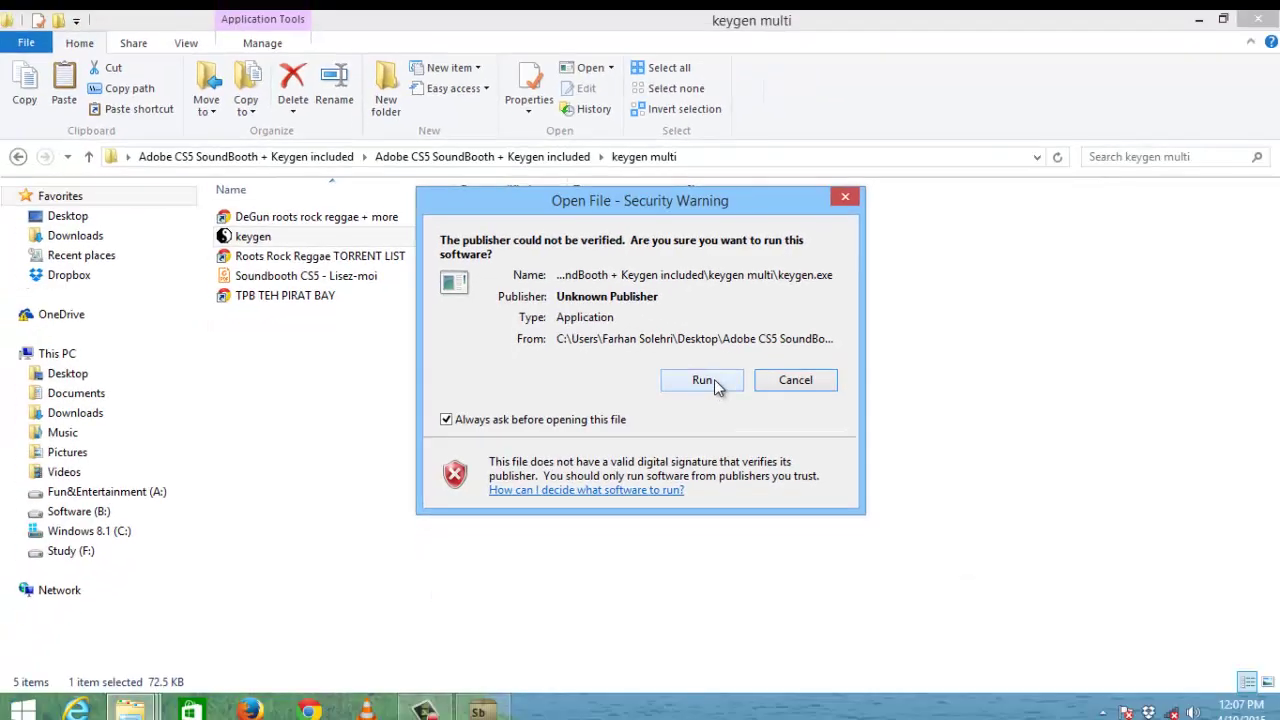
left_click(703, 380)
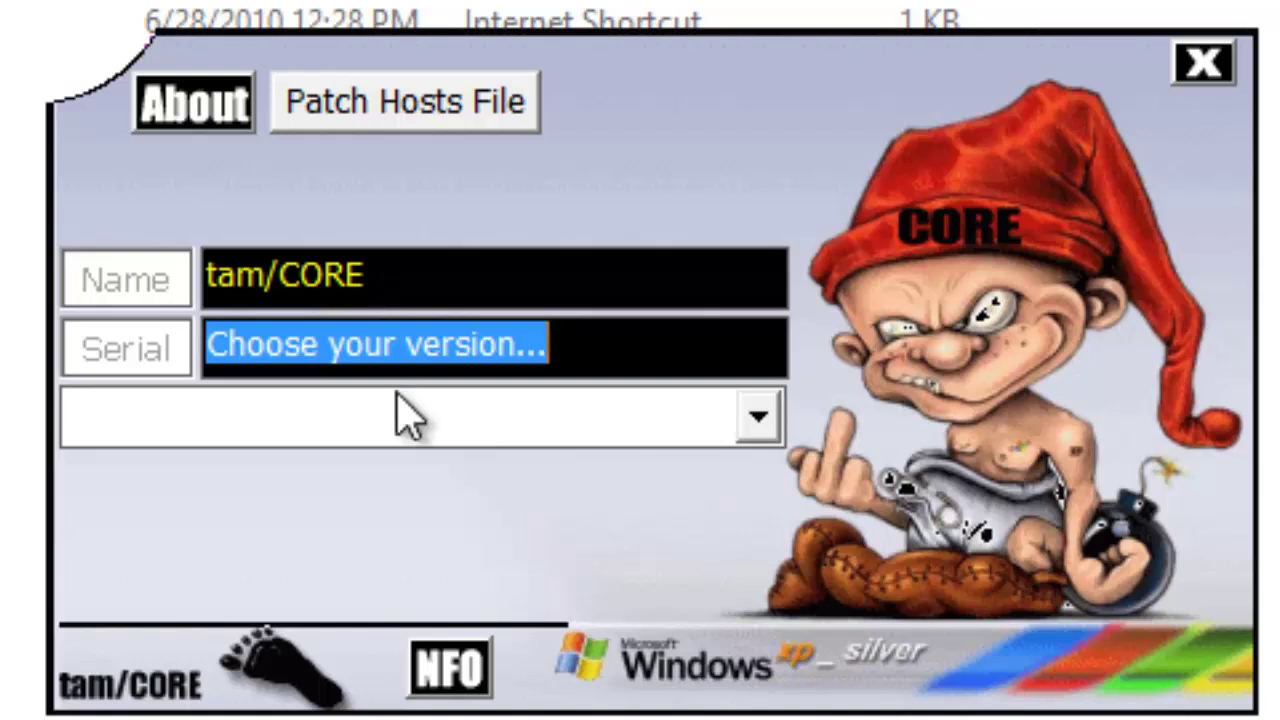
Choose Adobe Soundbooth CS4 v2.x as the product version in the keygen.
left_click(757, 425)
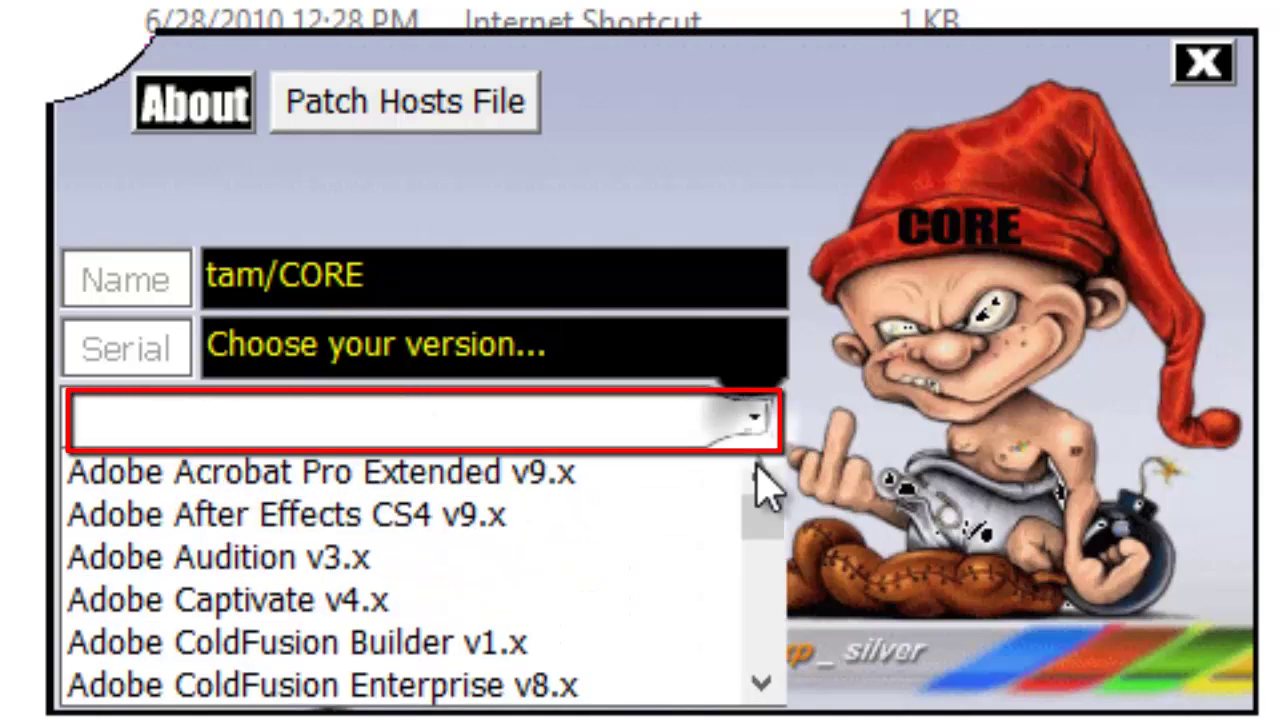
left_click(762, 684)
left_click(764, 680)
left_click(764, 680)
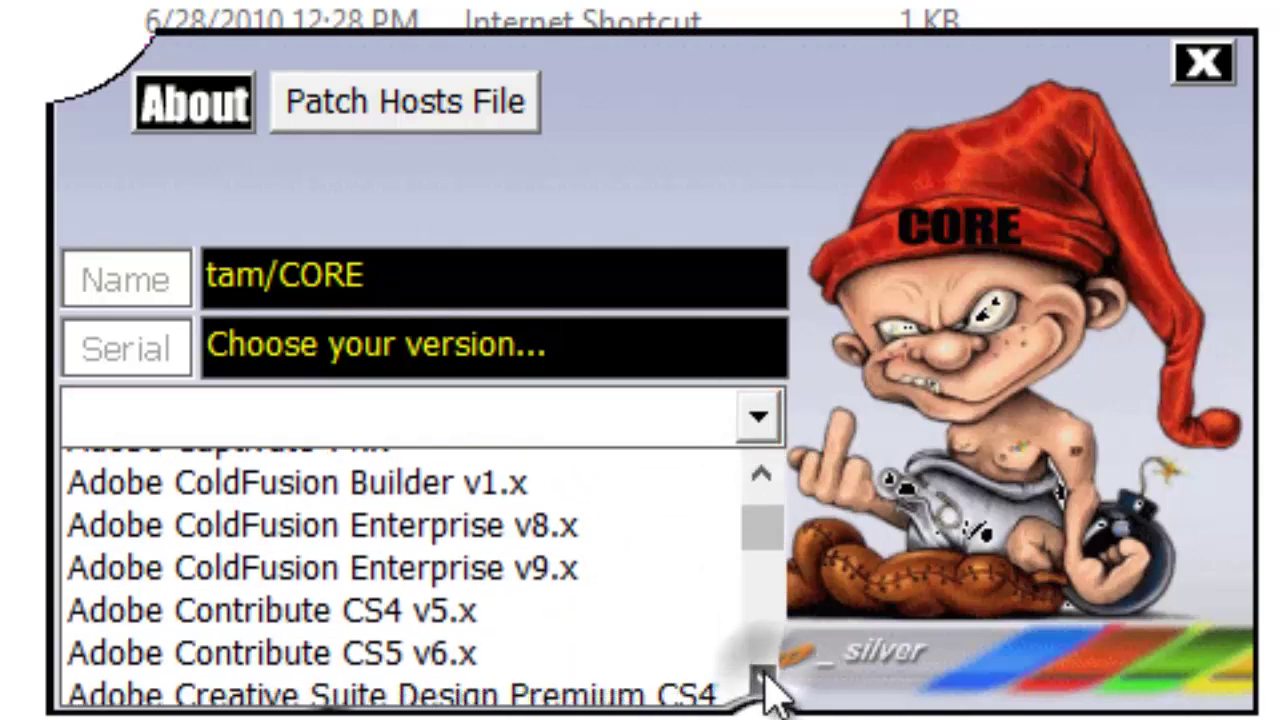
left_click(764, 680)
left_click(764, 680)
left_click(764, 680)
left_click(764, 680)
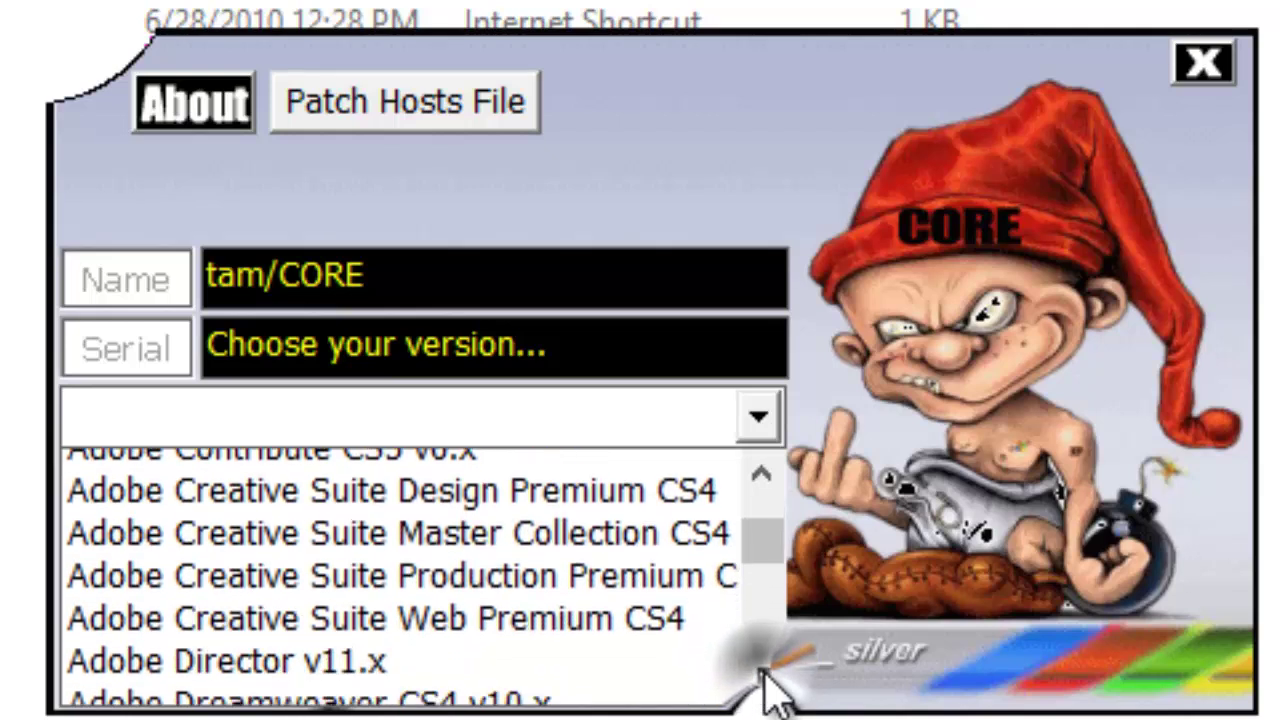
left_click(764, 680)
left_click(764, 680)
left_click(763, 675)
left_click(763, 675)
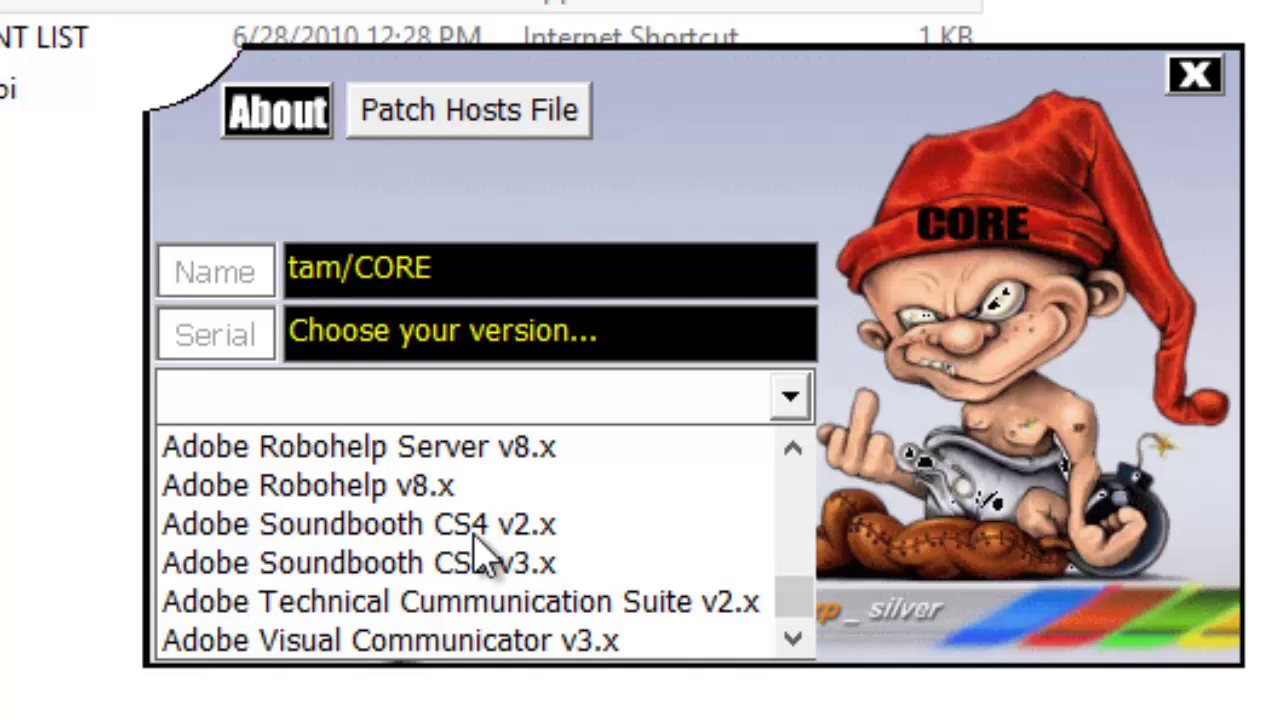
left_click(486, 526)
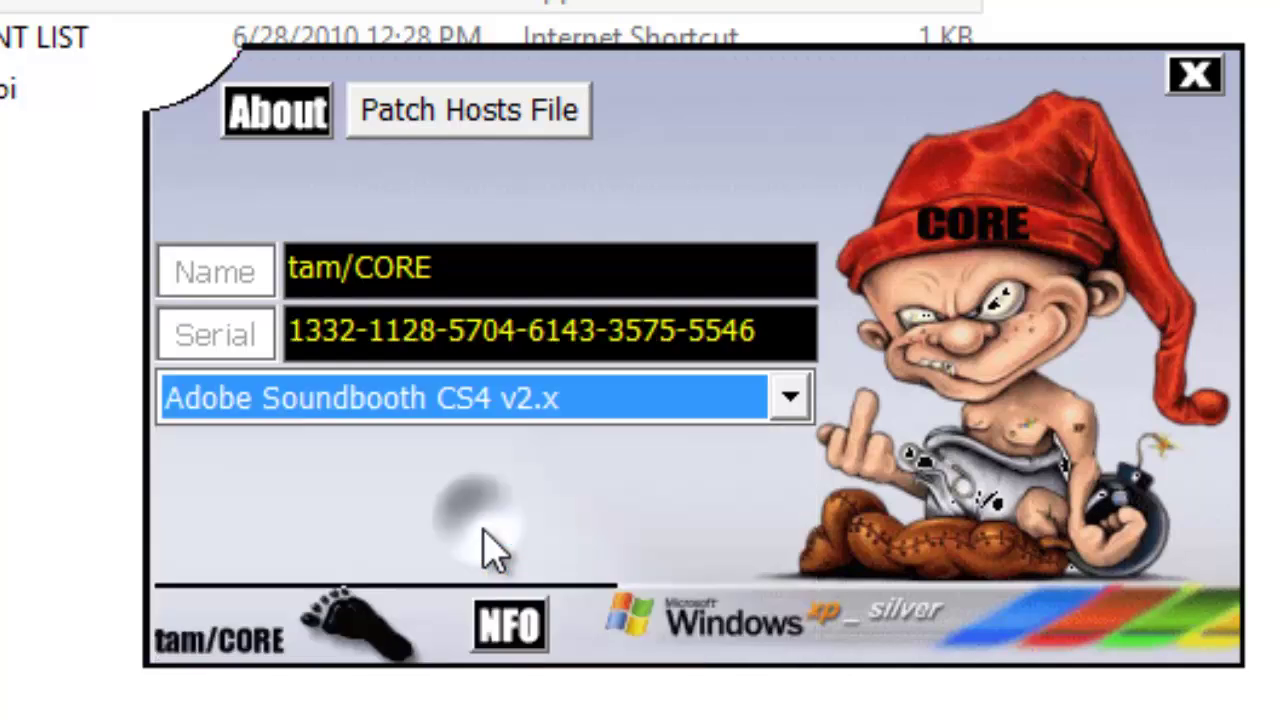
Copy the displayed serial number, close the keygen and minimize its folder window to return to the installer.
left_click(297, 330)
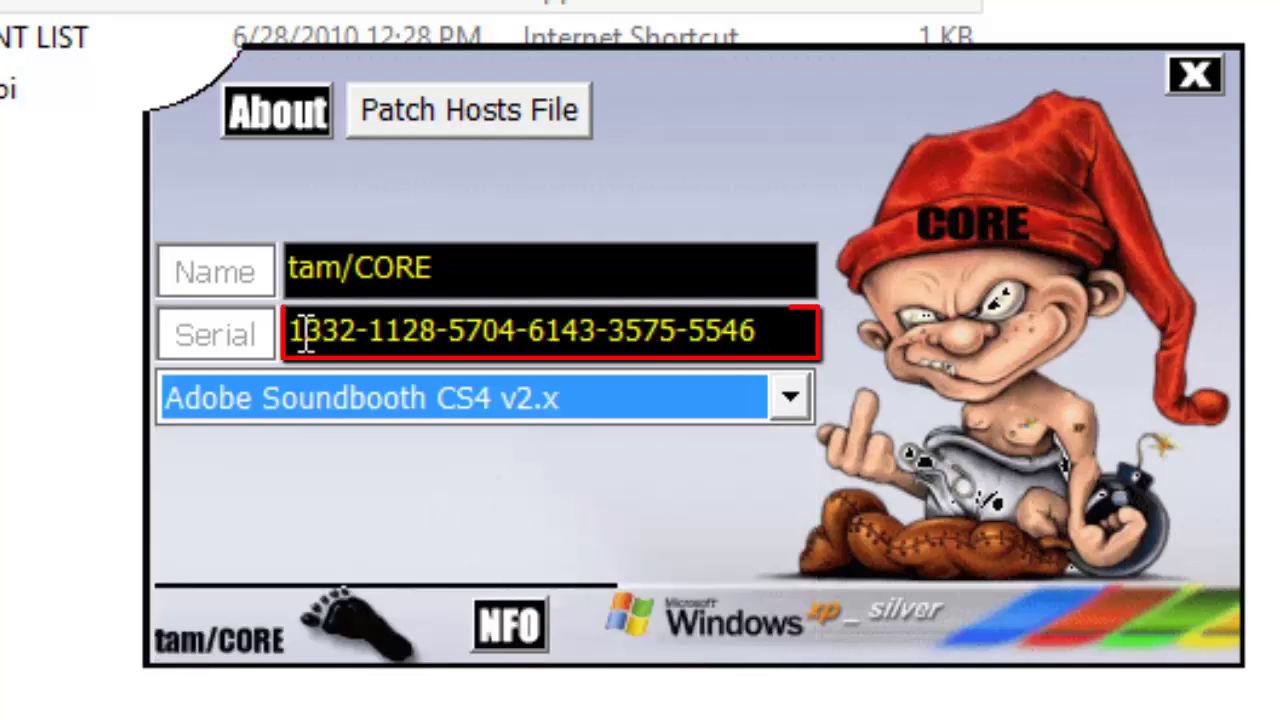
left_click(677, 331)
double_click(677, 331)
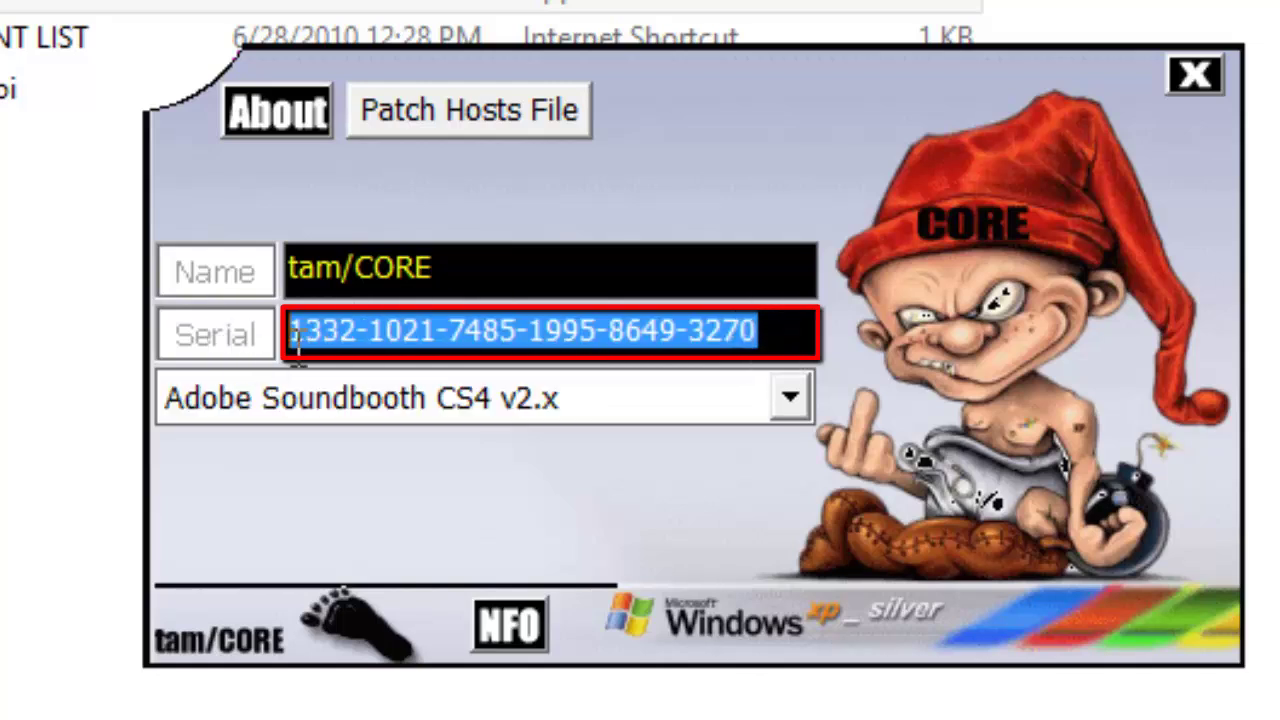
right_click(330, 338)
left_click(458, 494)
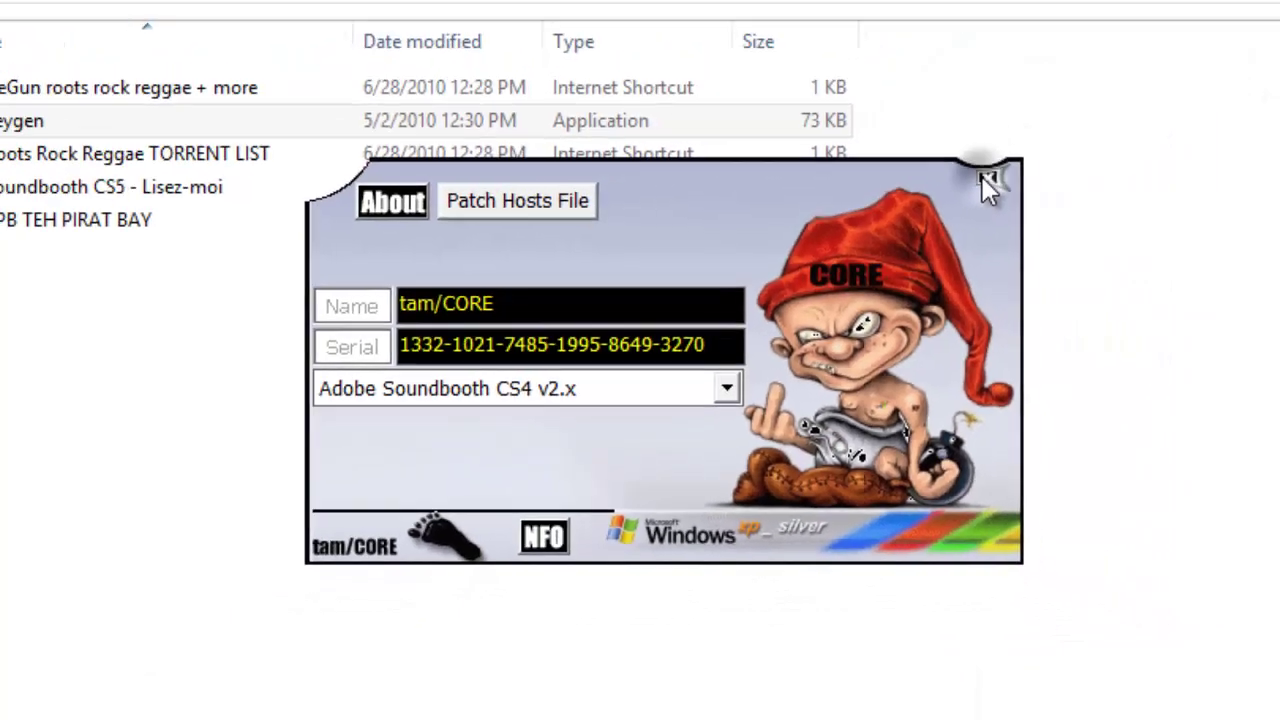
left_click(1168, 88)
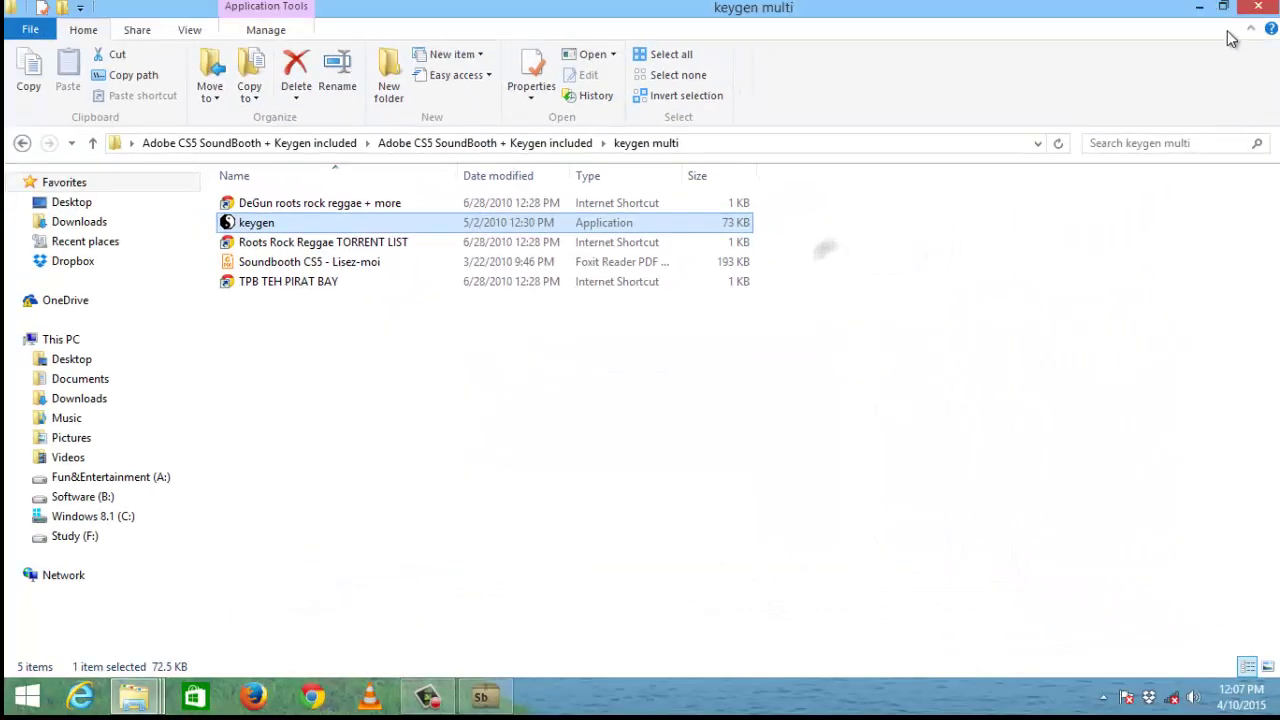
left_click(1202, 9)
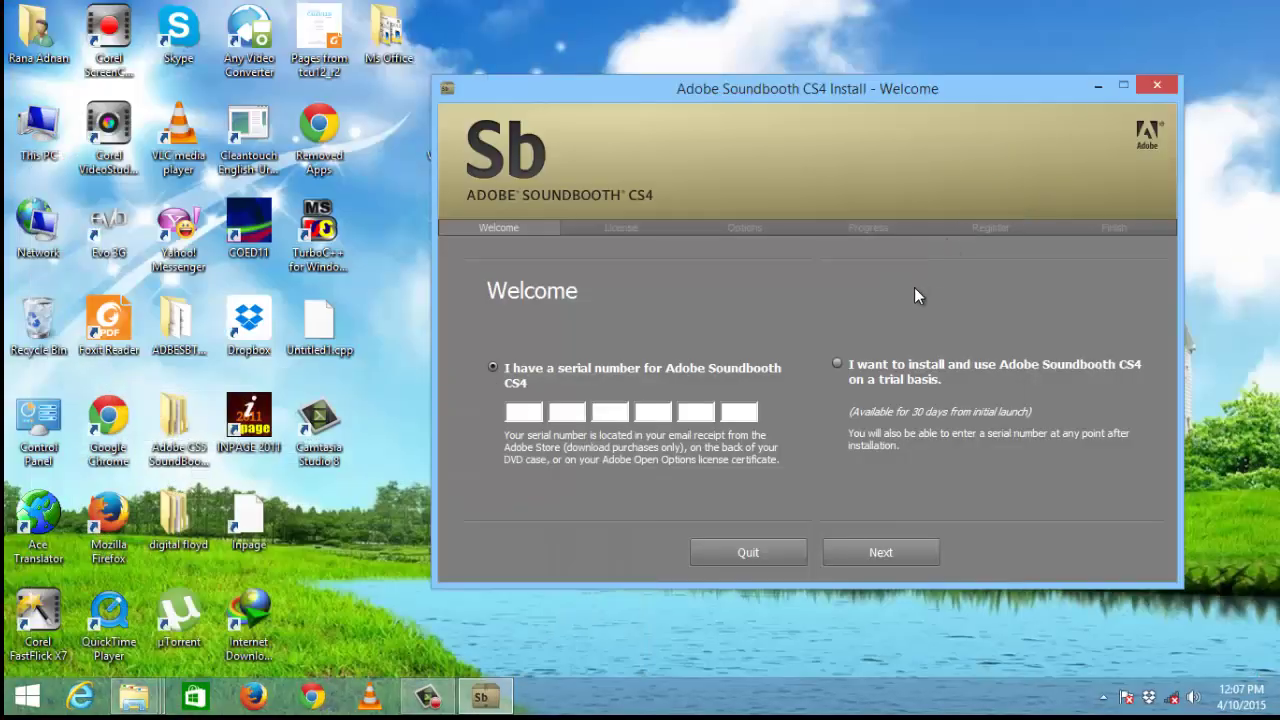
Paste the serial number into the installer's serial number fields and continue to the license agreement.
left_click(512, 412)
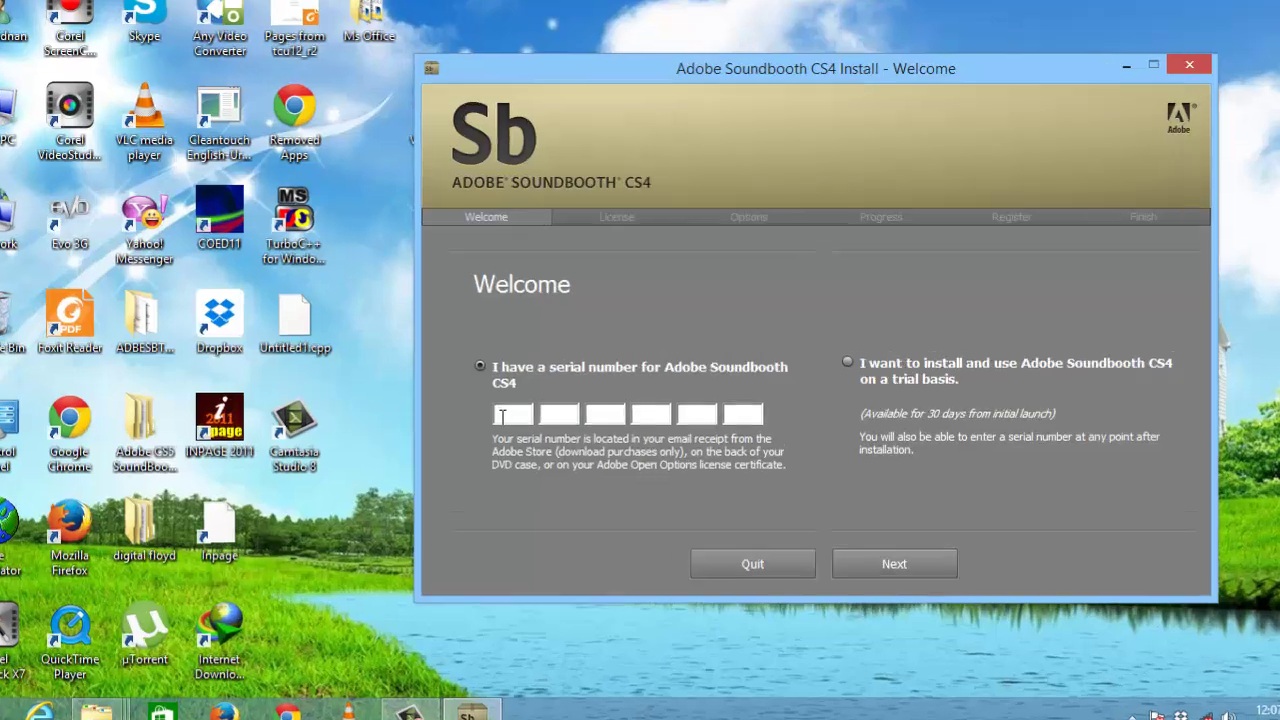
key("ctrl+v")
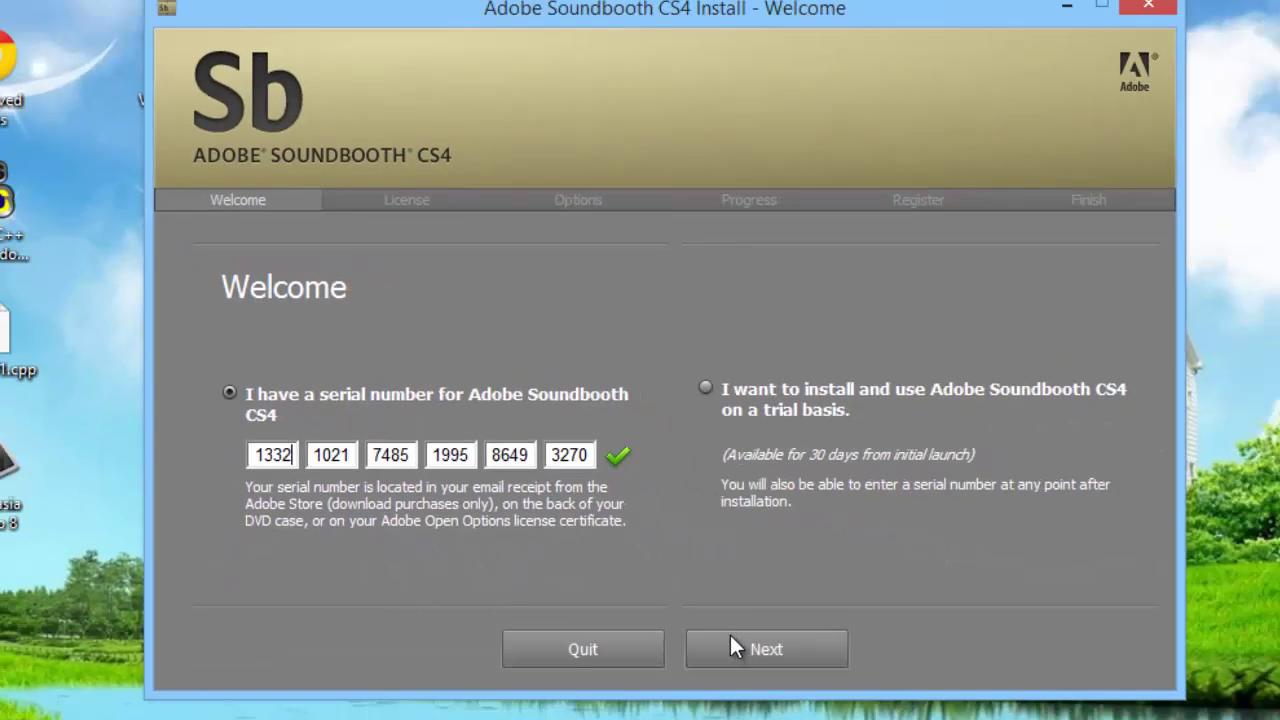
left_click(753, 650)
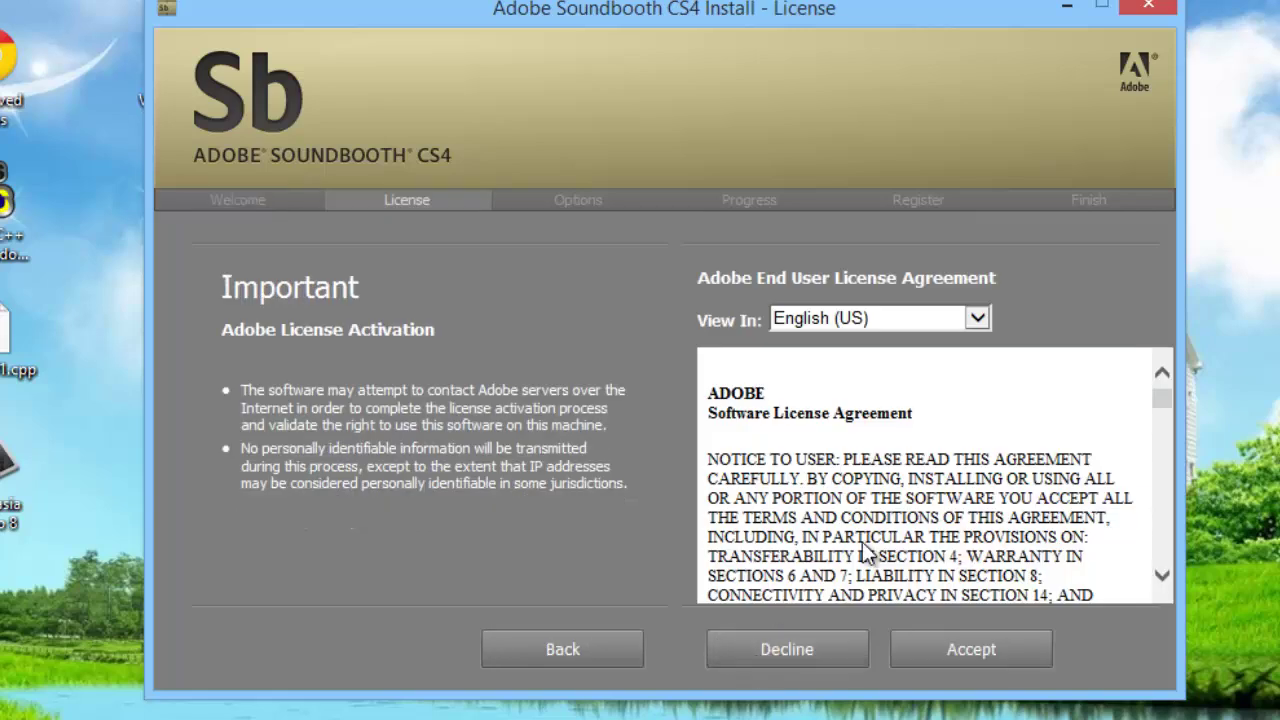
Accept the license agreement and start the installation with English (US) as the installation language.
left_click(951, 655)
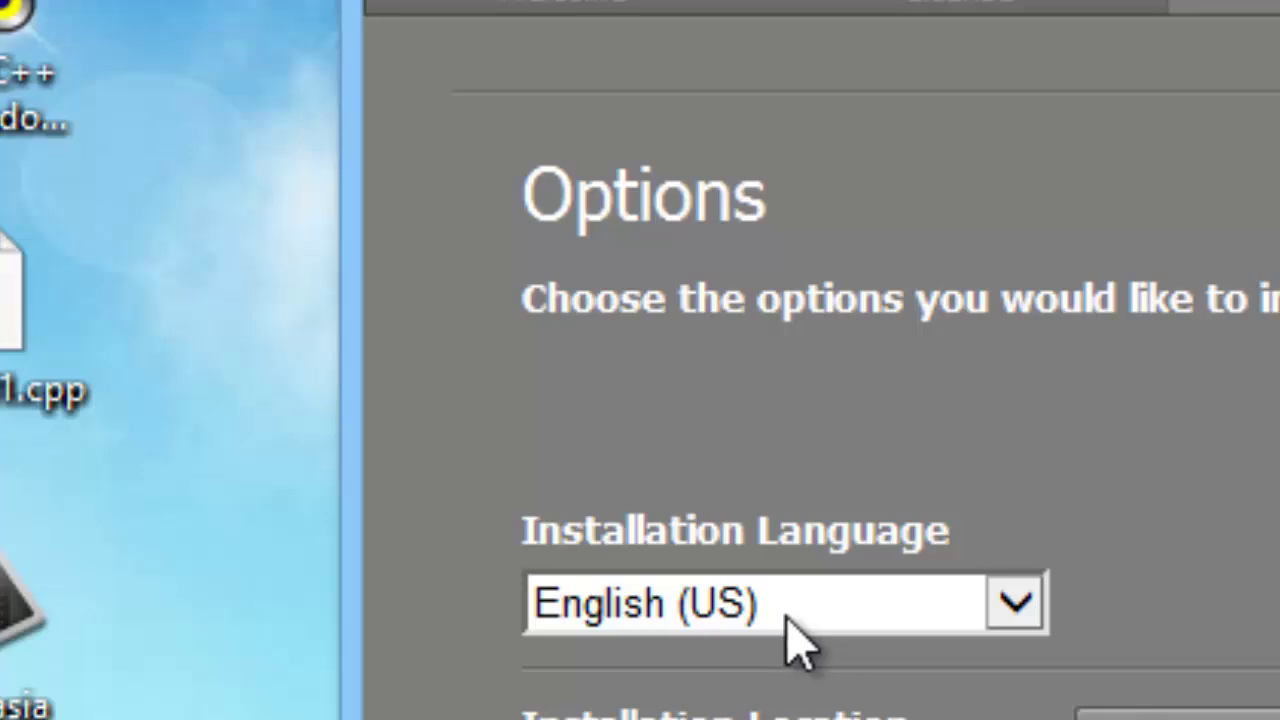
left_click(1020, 605)
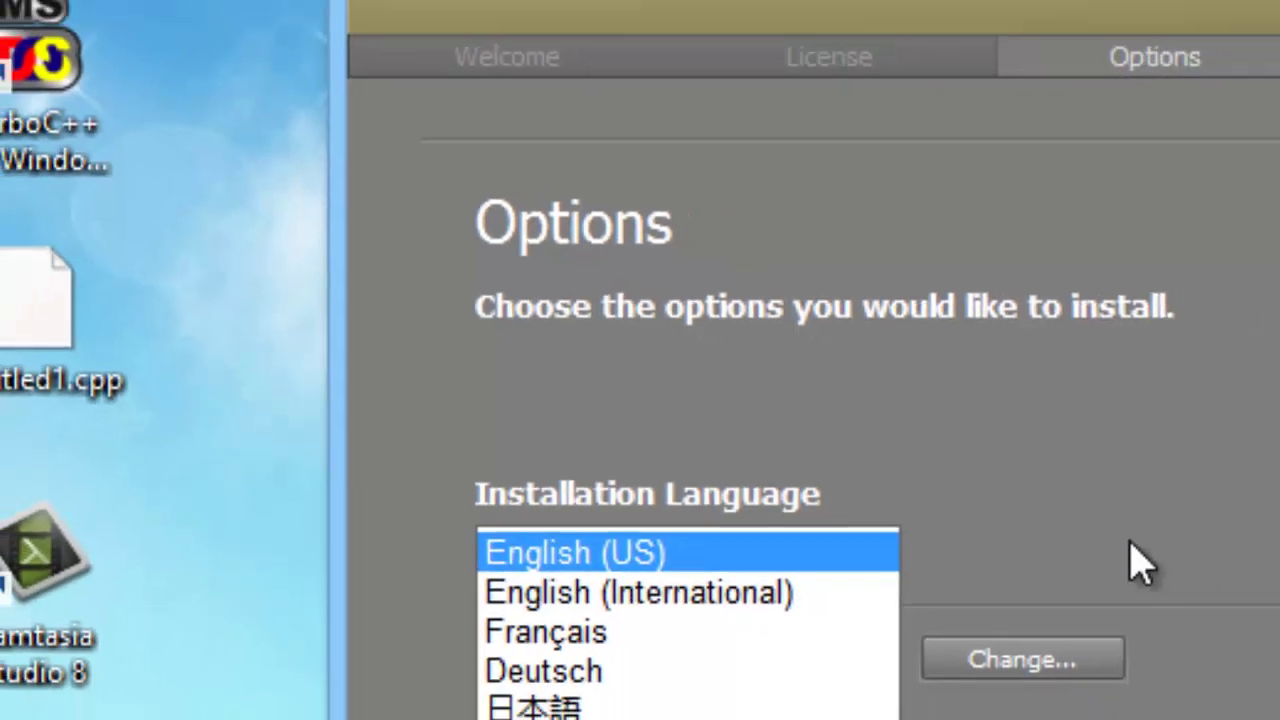
left_click(1131, 541)
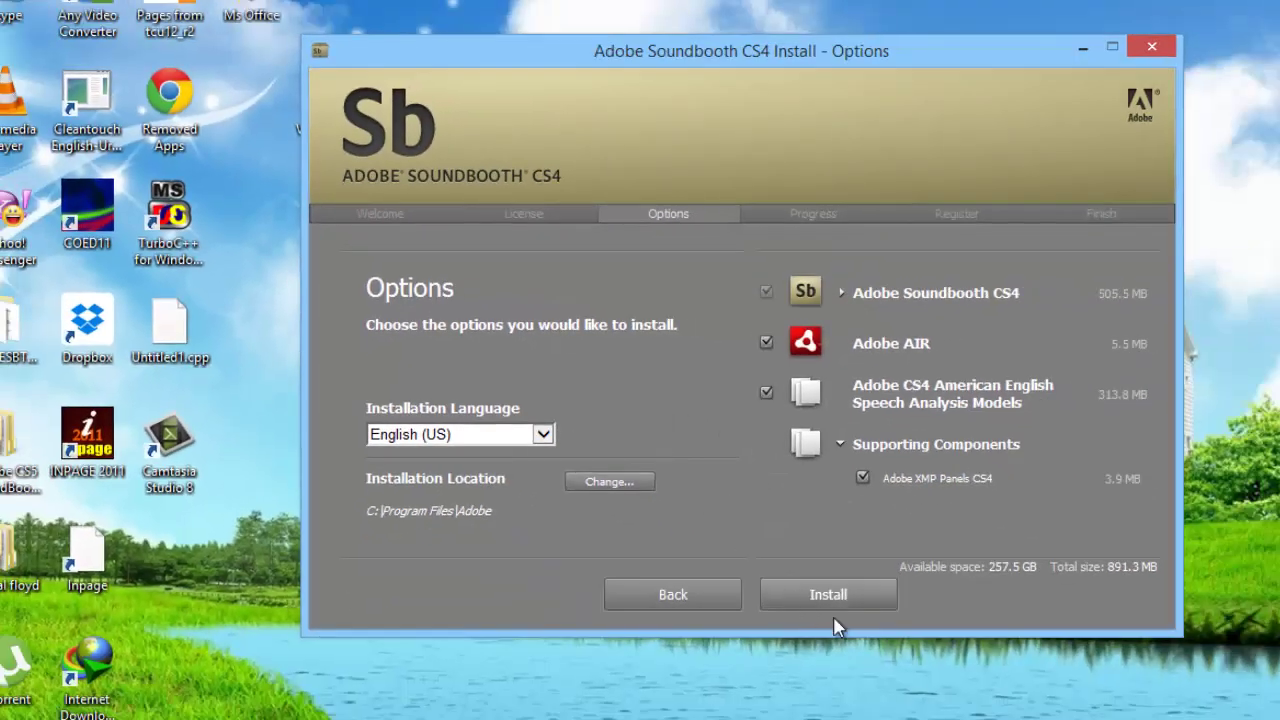
left_click(830, 596)
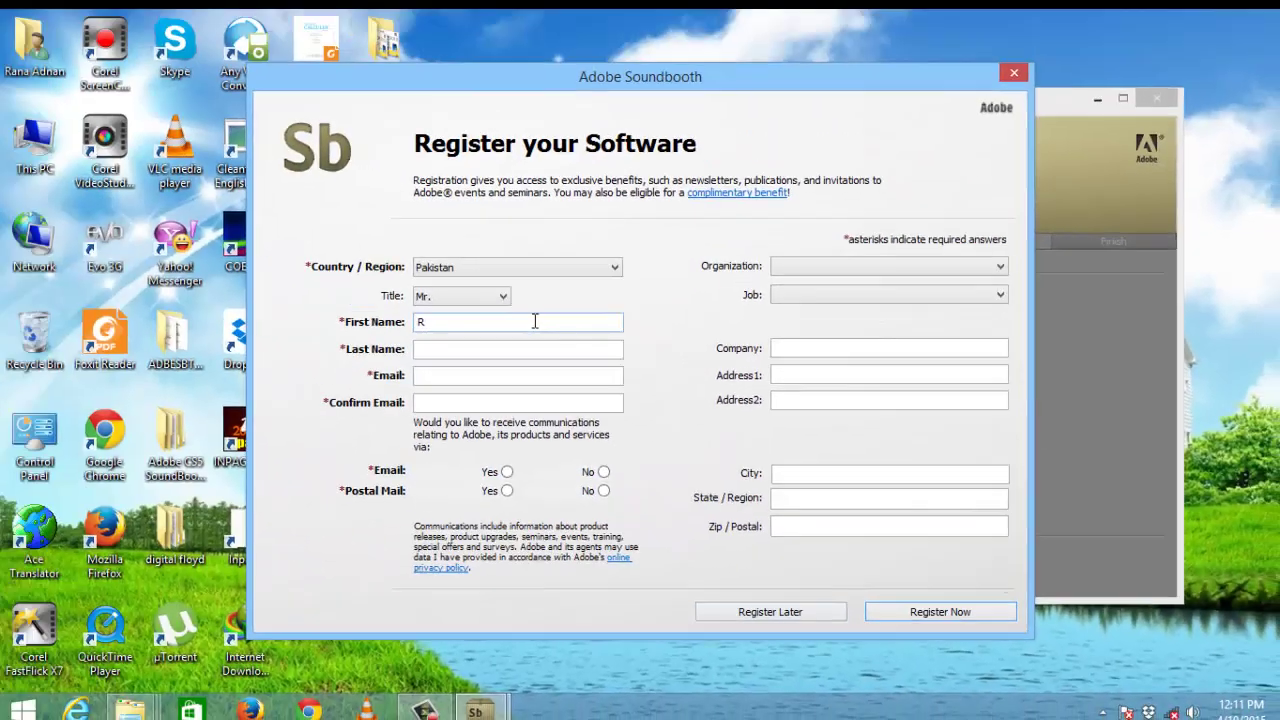
Postpone the software registration and exit the finished installer.
left_click(806, 614)
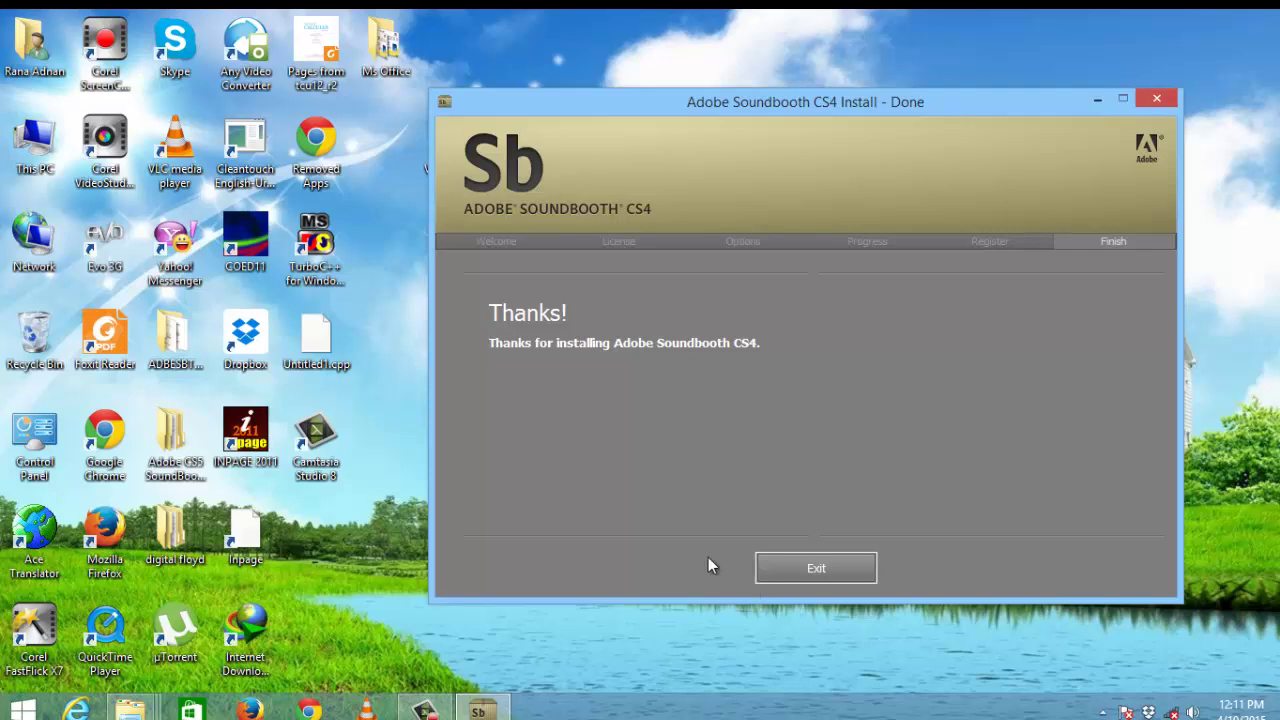
left_click(786, 568)
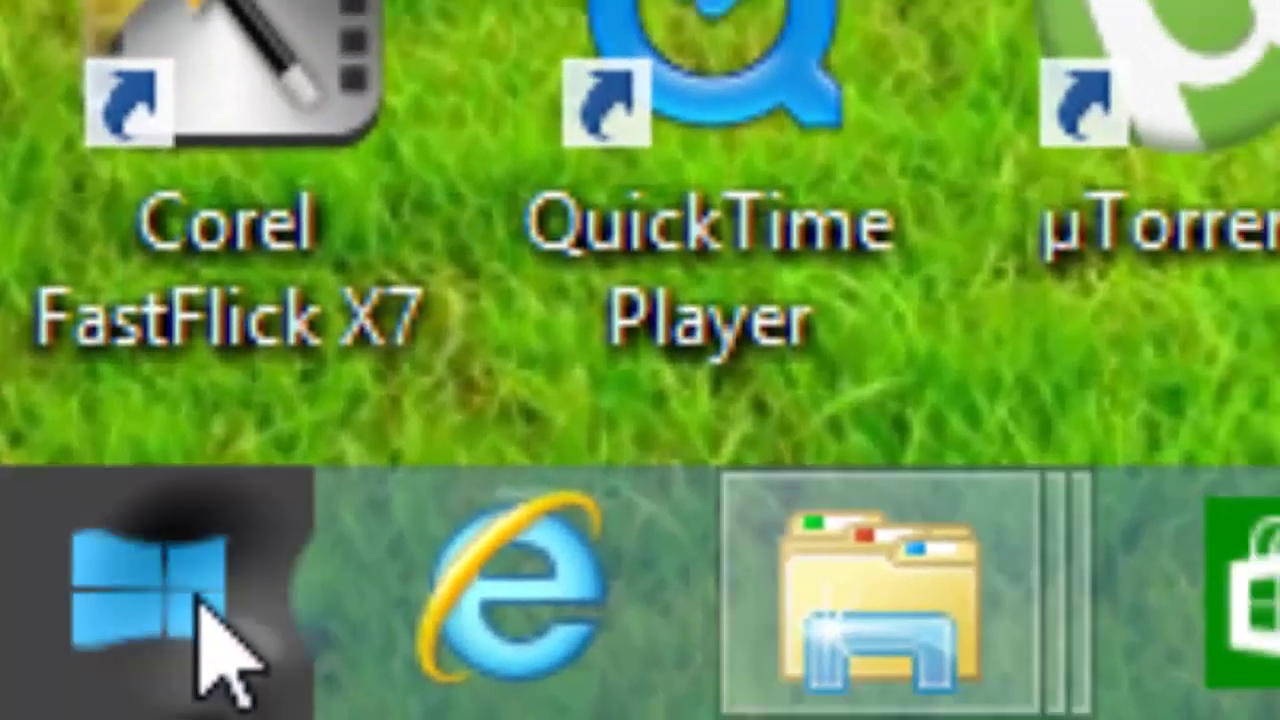
Launch Adobe Soundbooth CS4 from the list of installed apps.
left_click(200, 602)
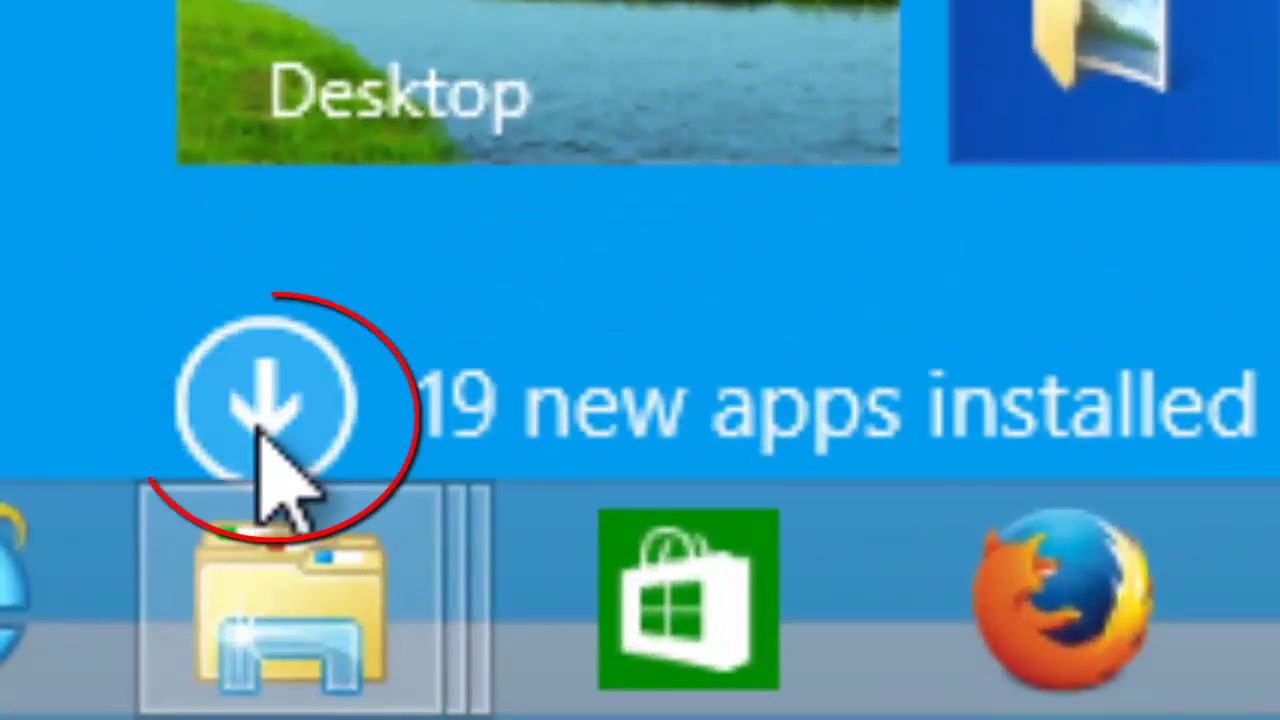
left_click(243, 420)
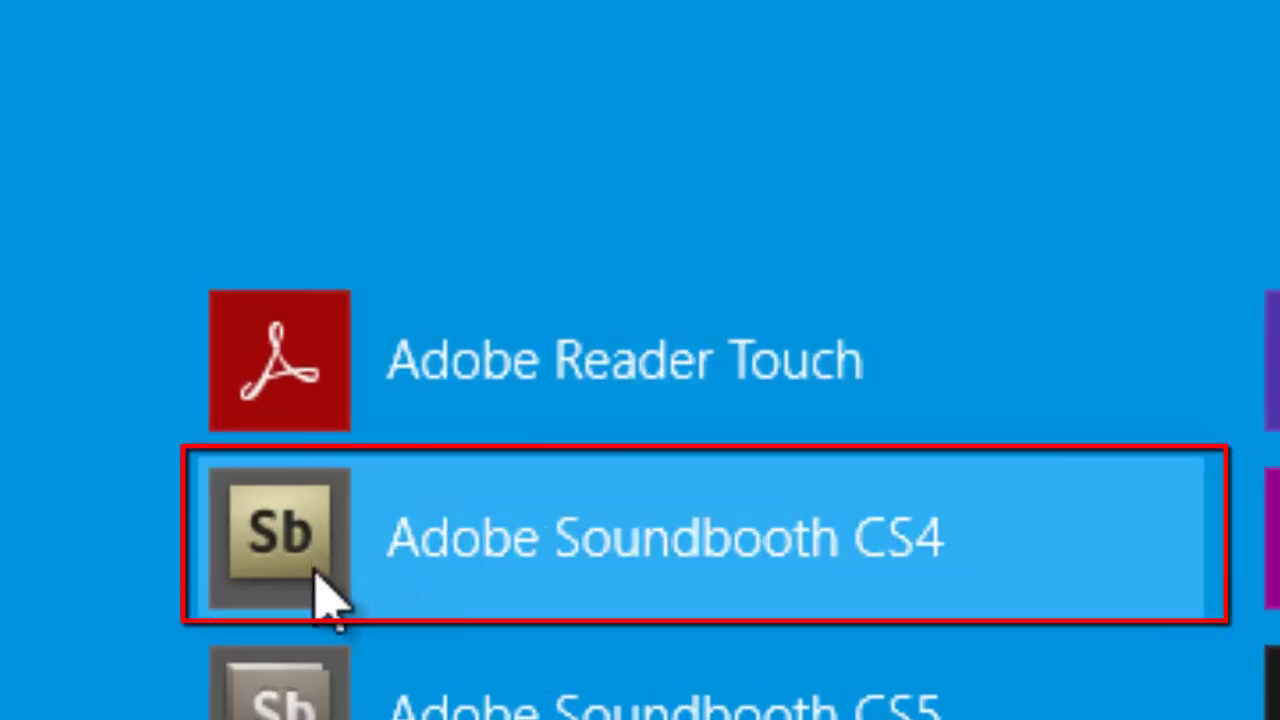
left_click(706, 563)
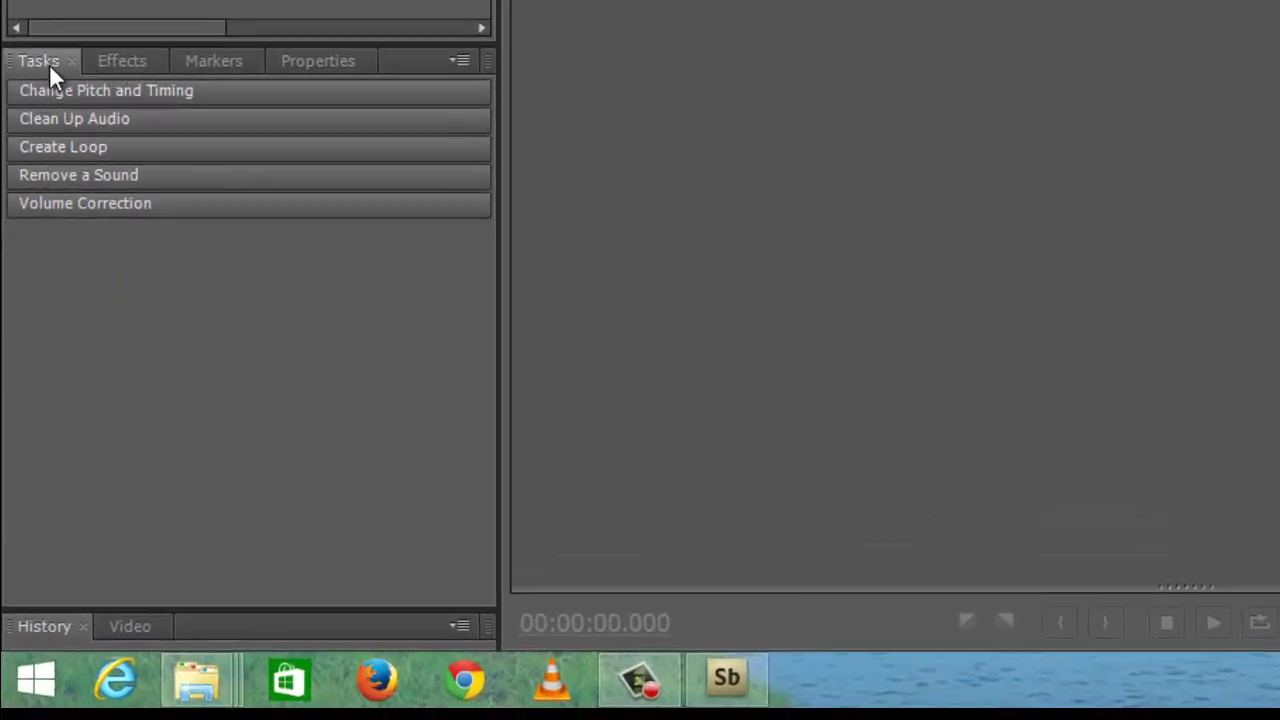
Look through the Effects, Markers and Properties views and return to the list of audio tasks.
left_click(131, 60)
left_click(226, 60)
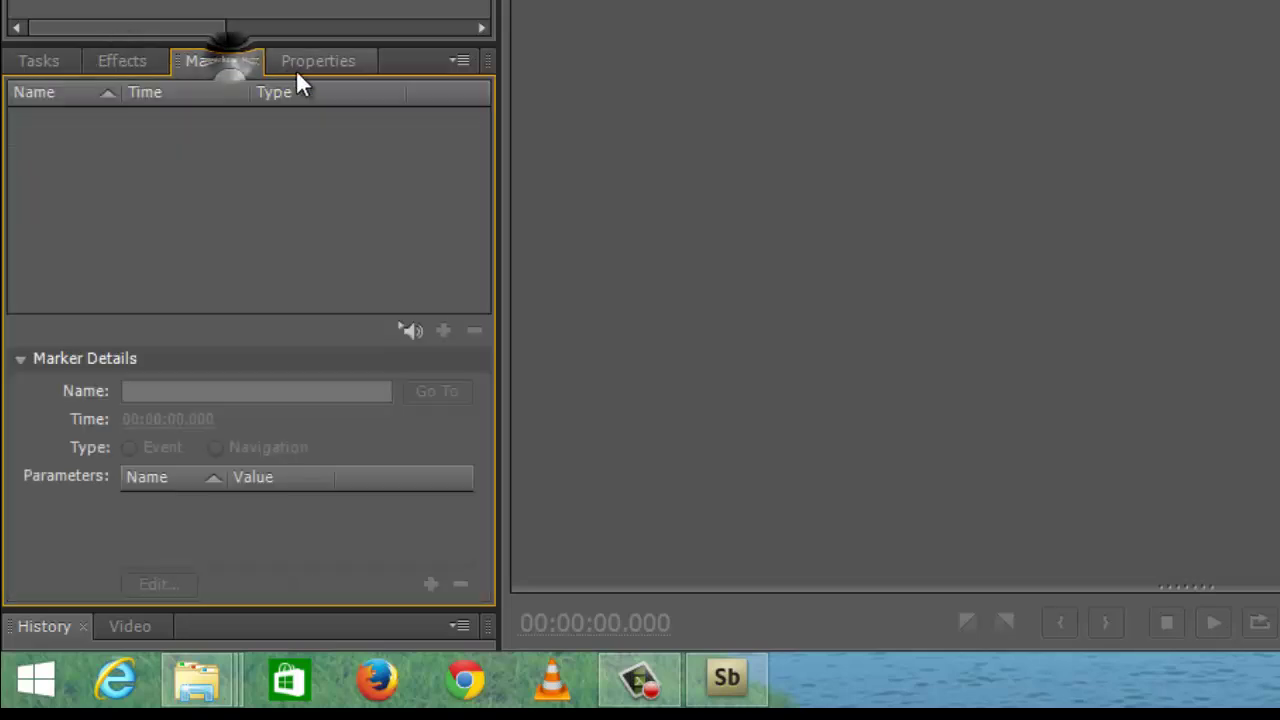
left_click(310, 60)
left_click(50, 60)
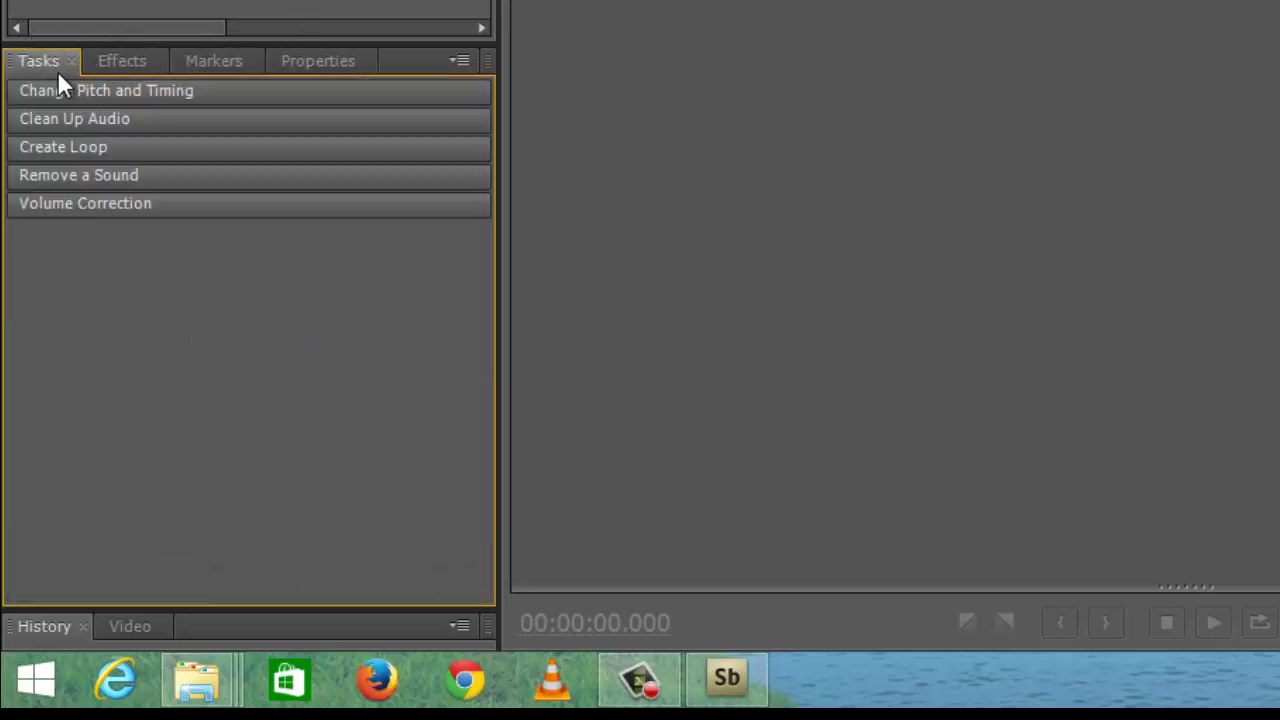
left_click(117, 60)
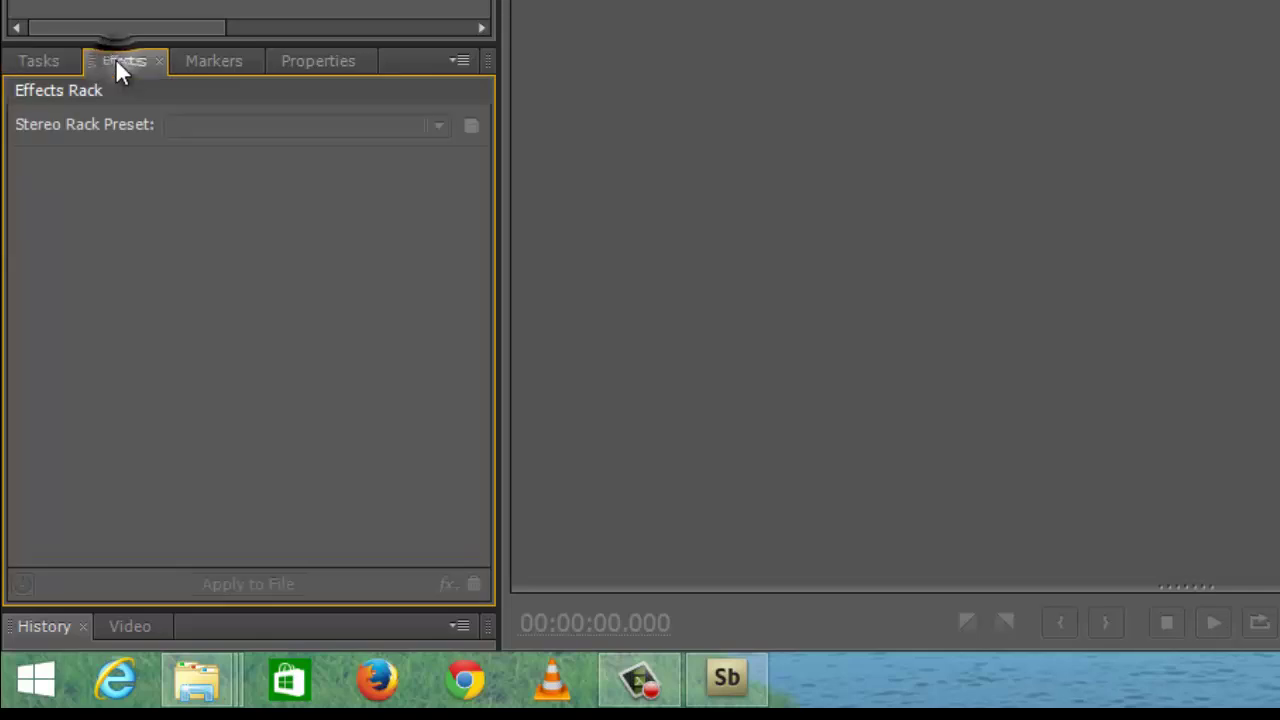
left_click(42, 60)
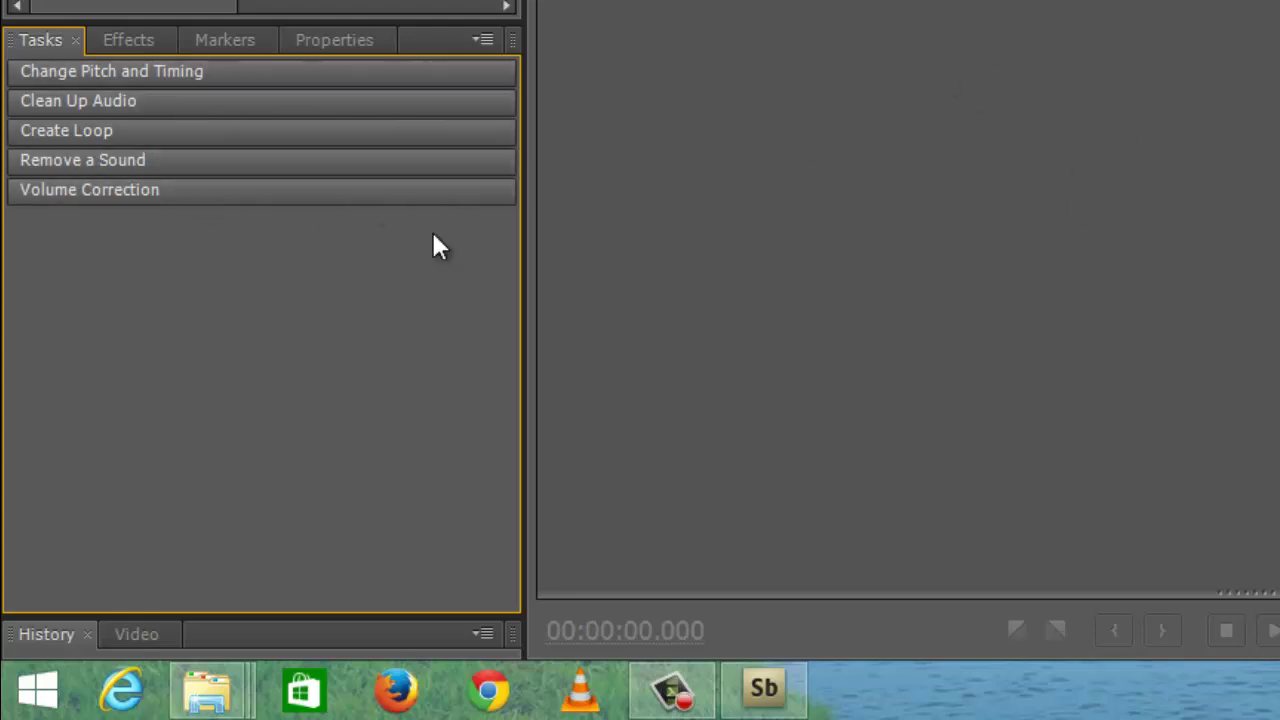
Look through the Effects and Markers views again and finish on the Properties view.
left_click(126, 38)
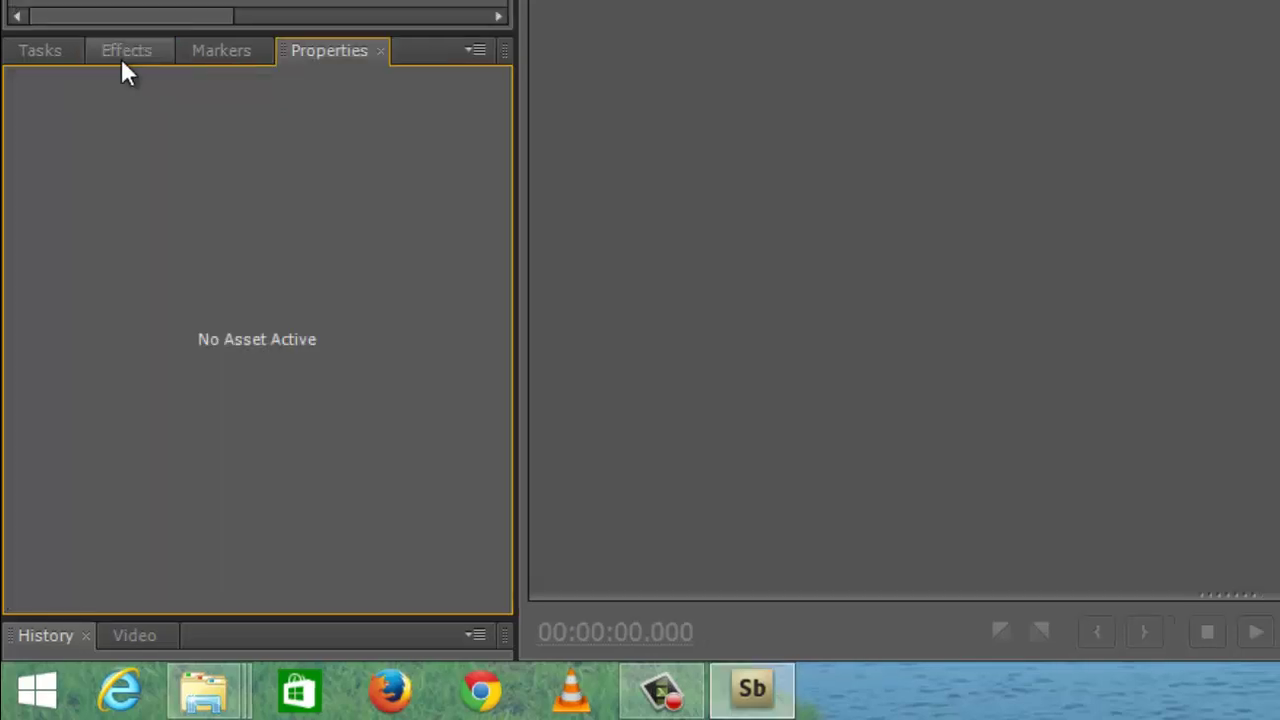
left_click(124, 54)
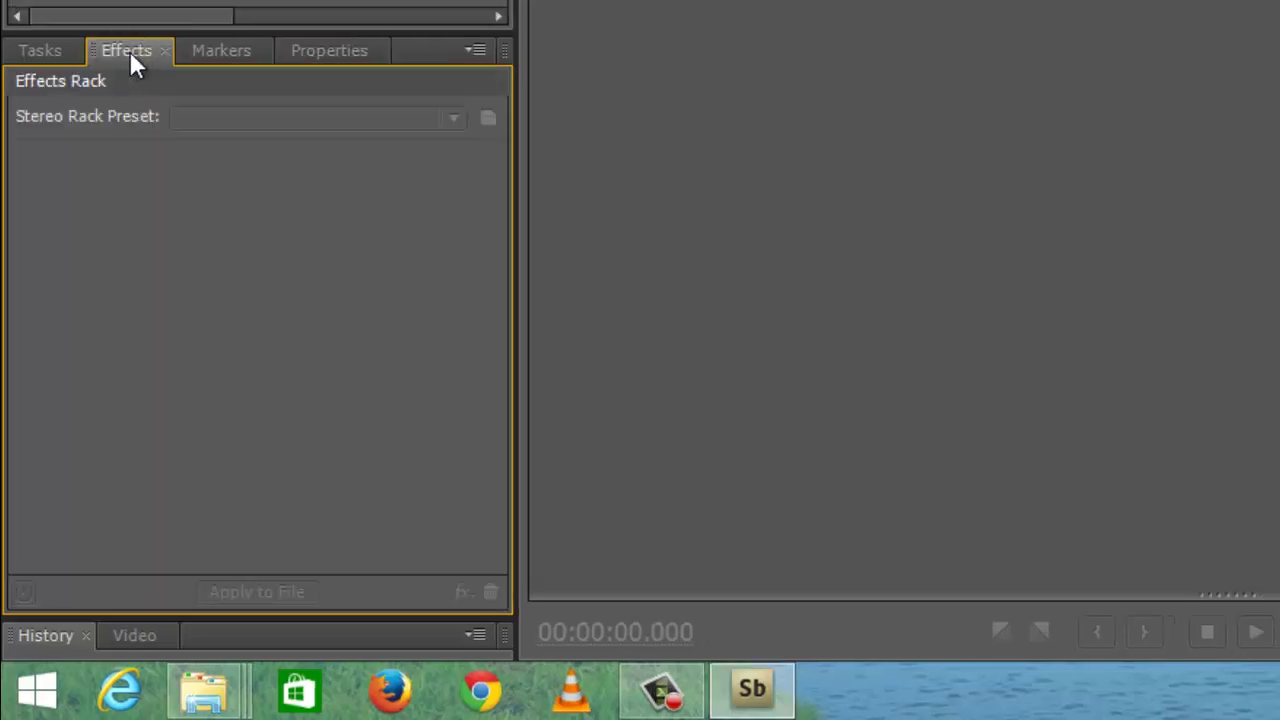
left_click(229, 56)
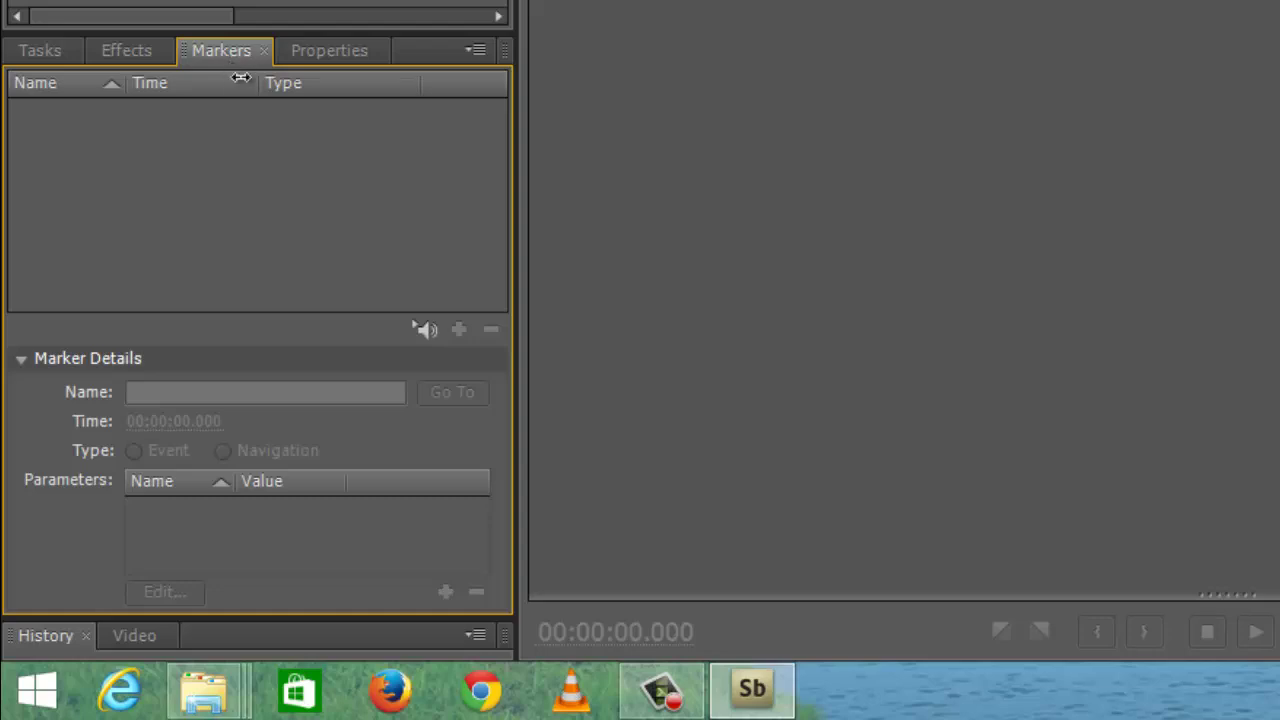
left_click(324, 52)
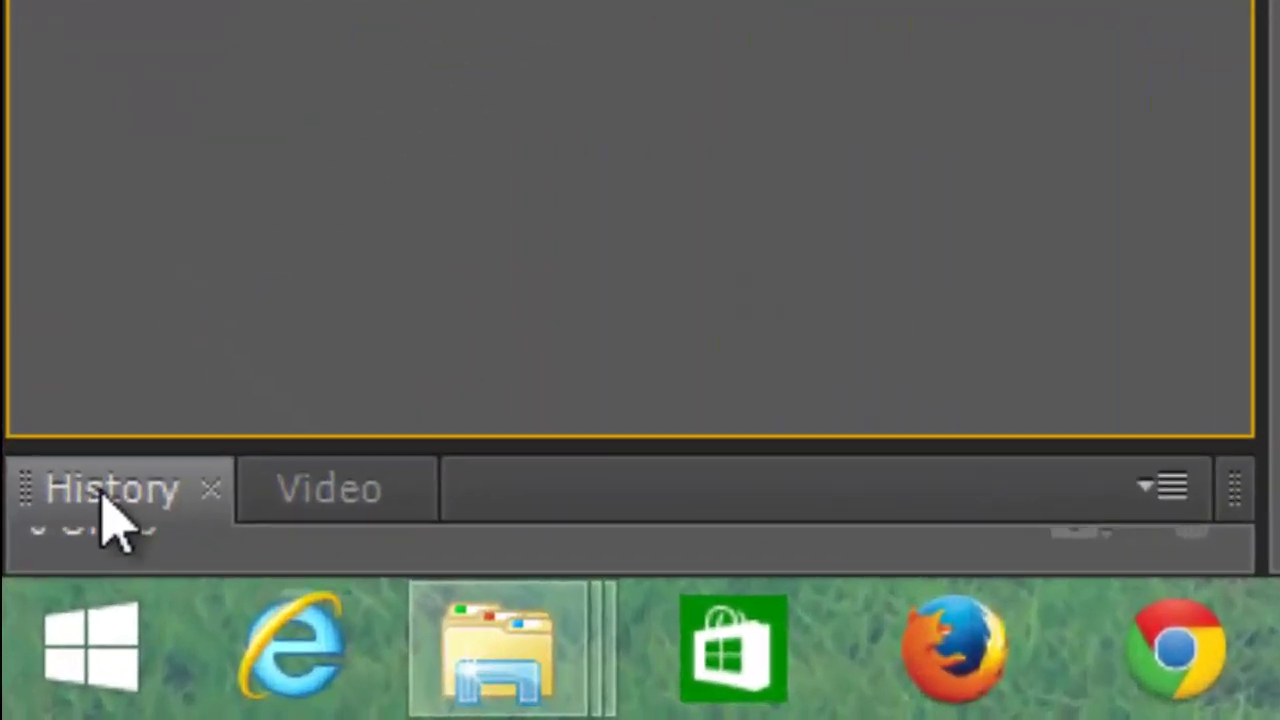
Enlarge the History and Video area beneath the Properties view and look at both of its views.
left_click(591, 443)
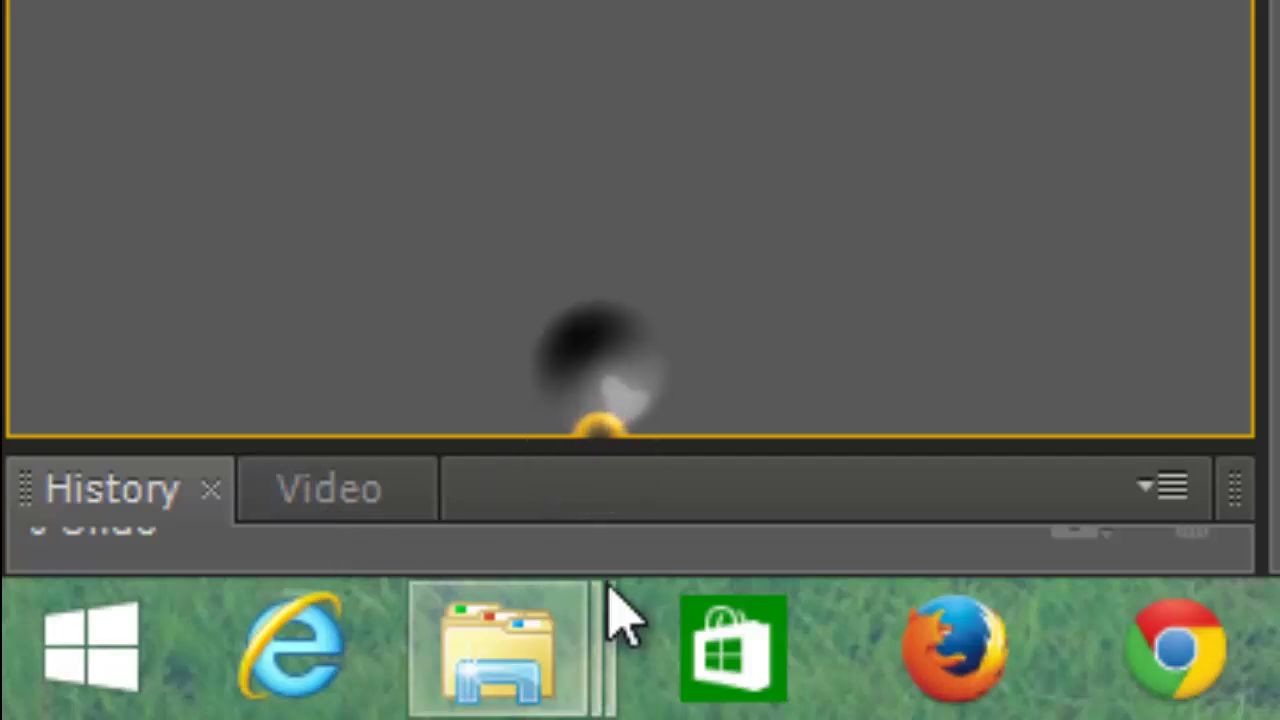
left_click(645, 447)
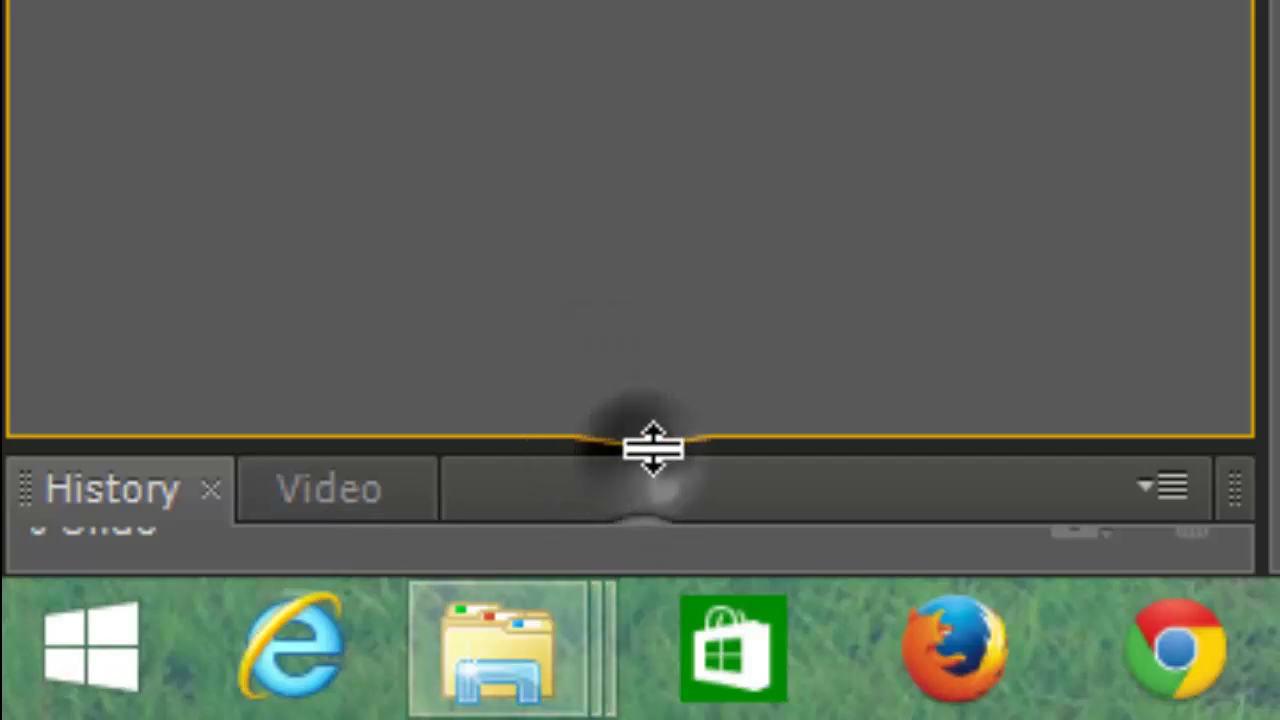
left_click_drag(648, 444, 683, 0)
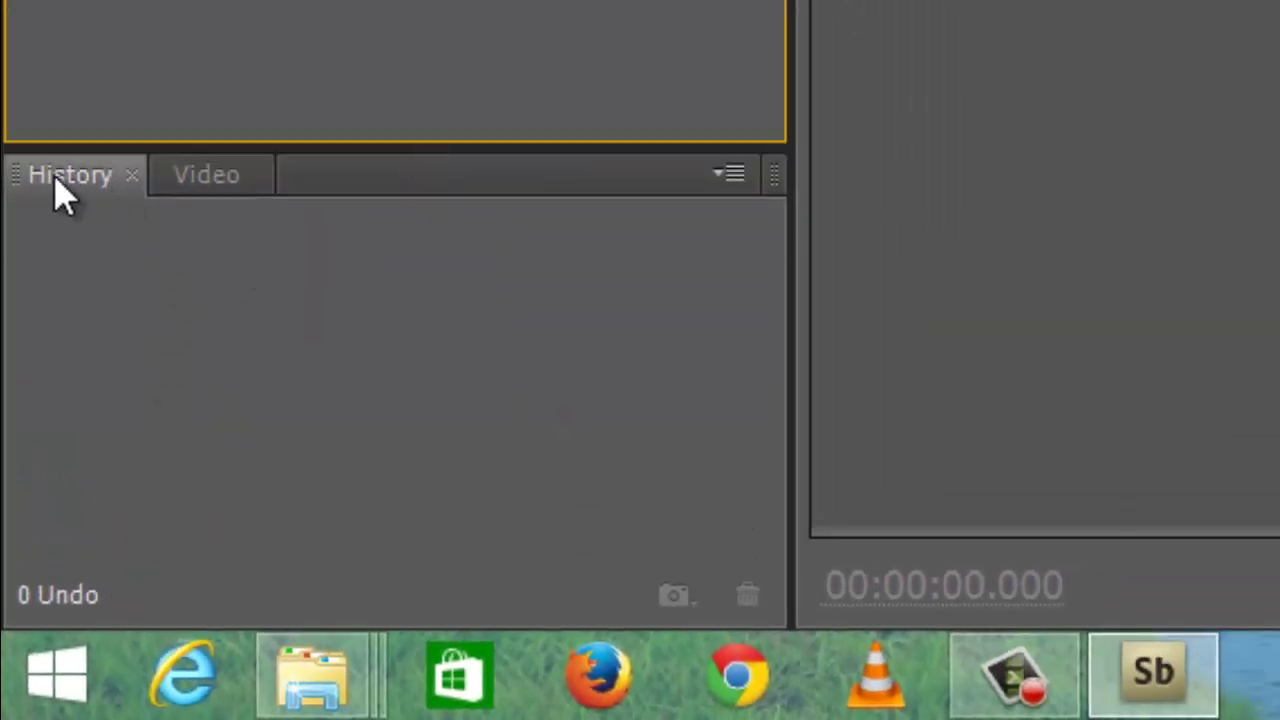
left_click(212, 182)
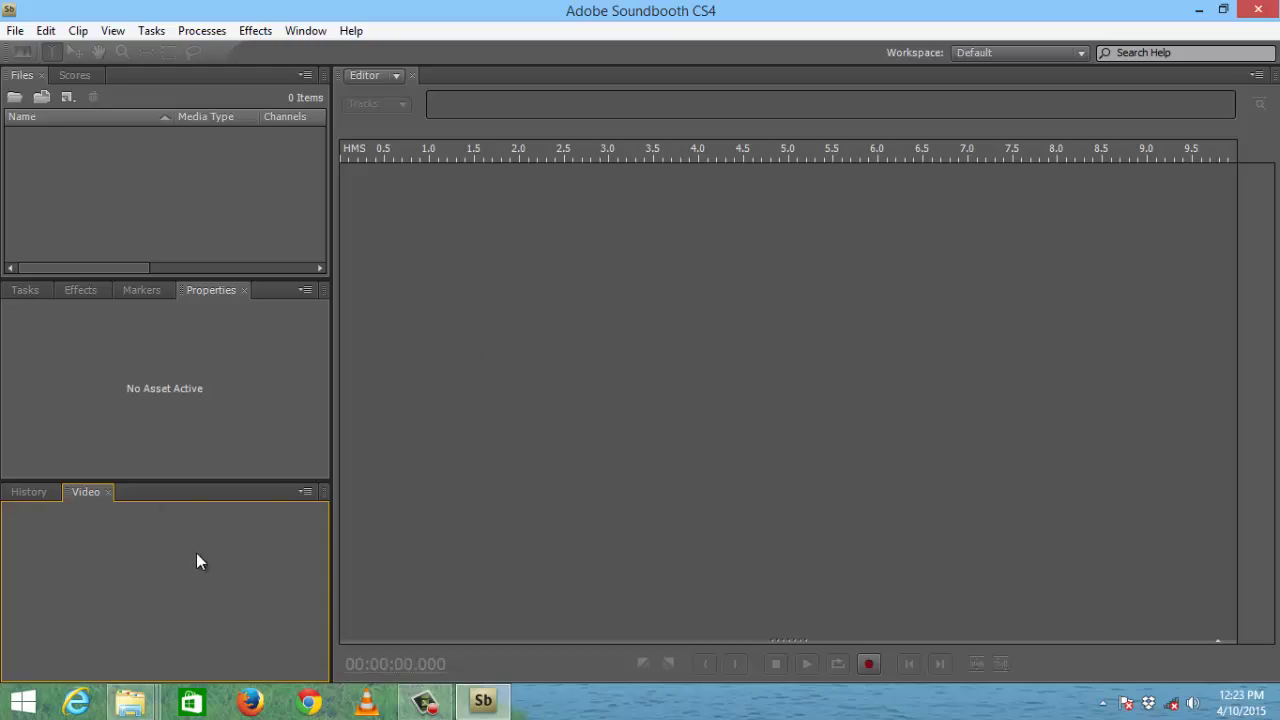
left_click(40, 490)
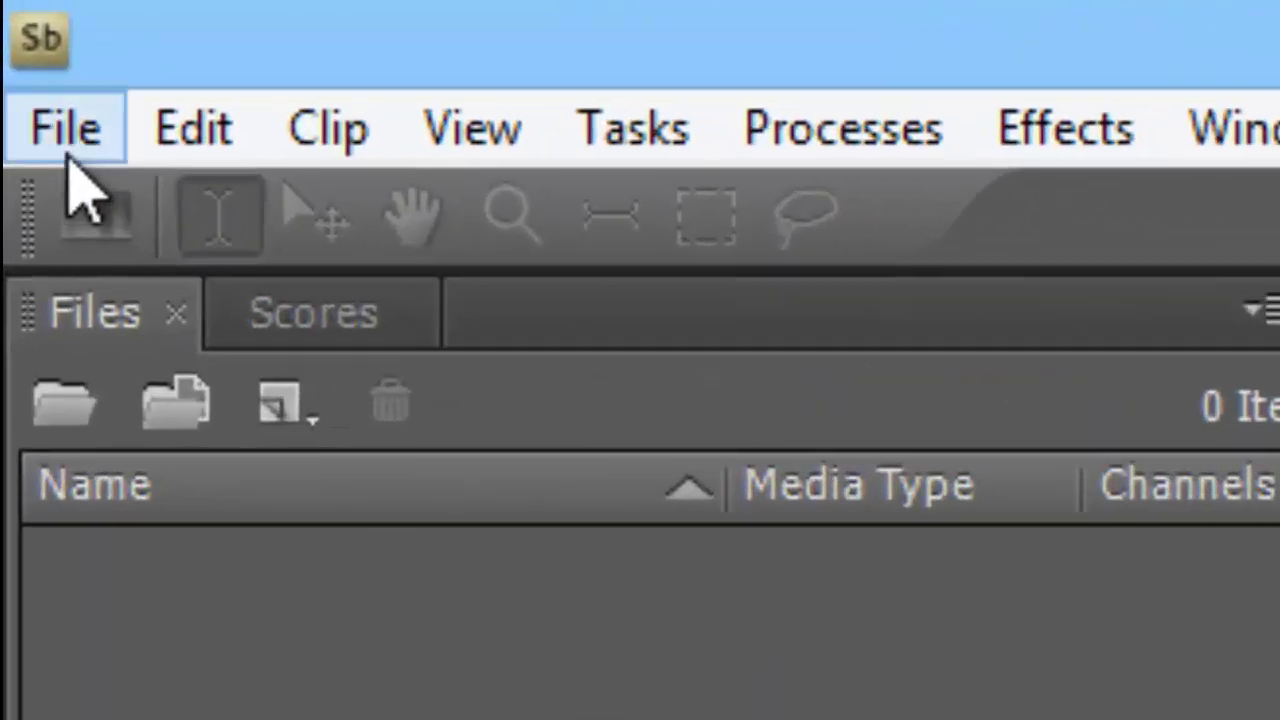
Open the VideoDownloadConverter file from the Music folder of This PC.
left_click(16, 31)
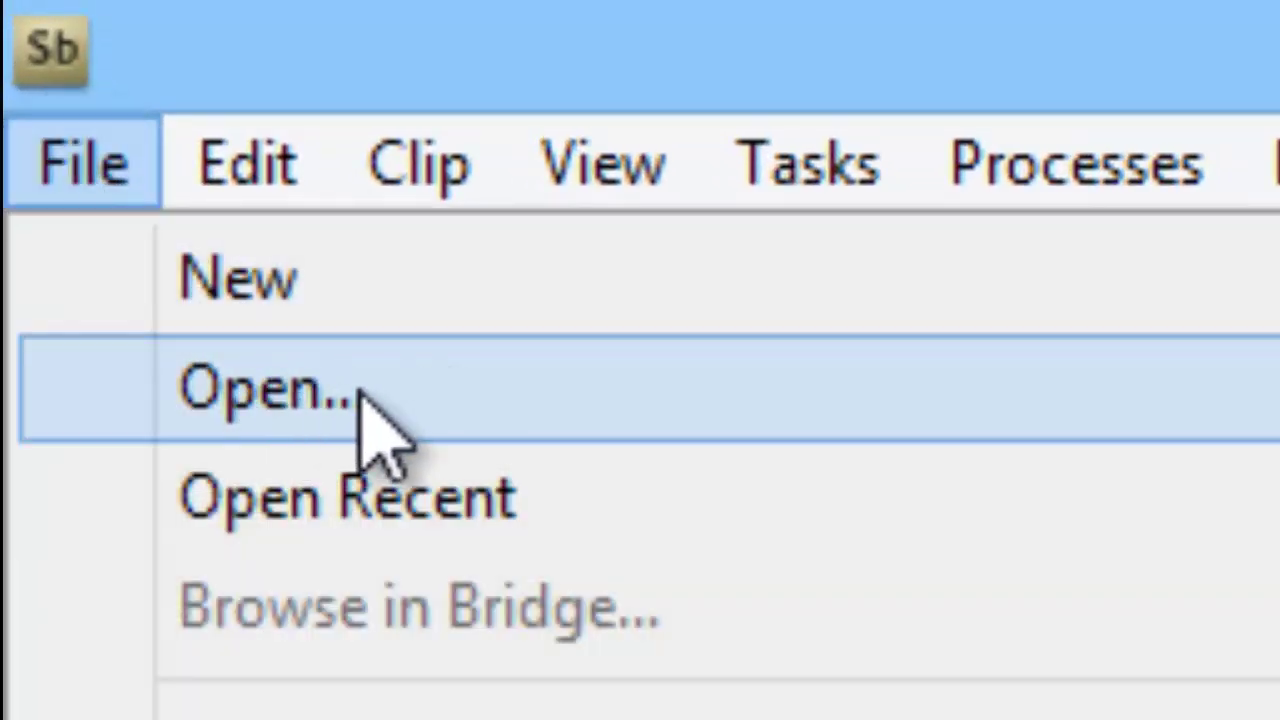
left_click(362, 395)
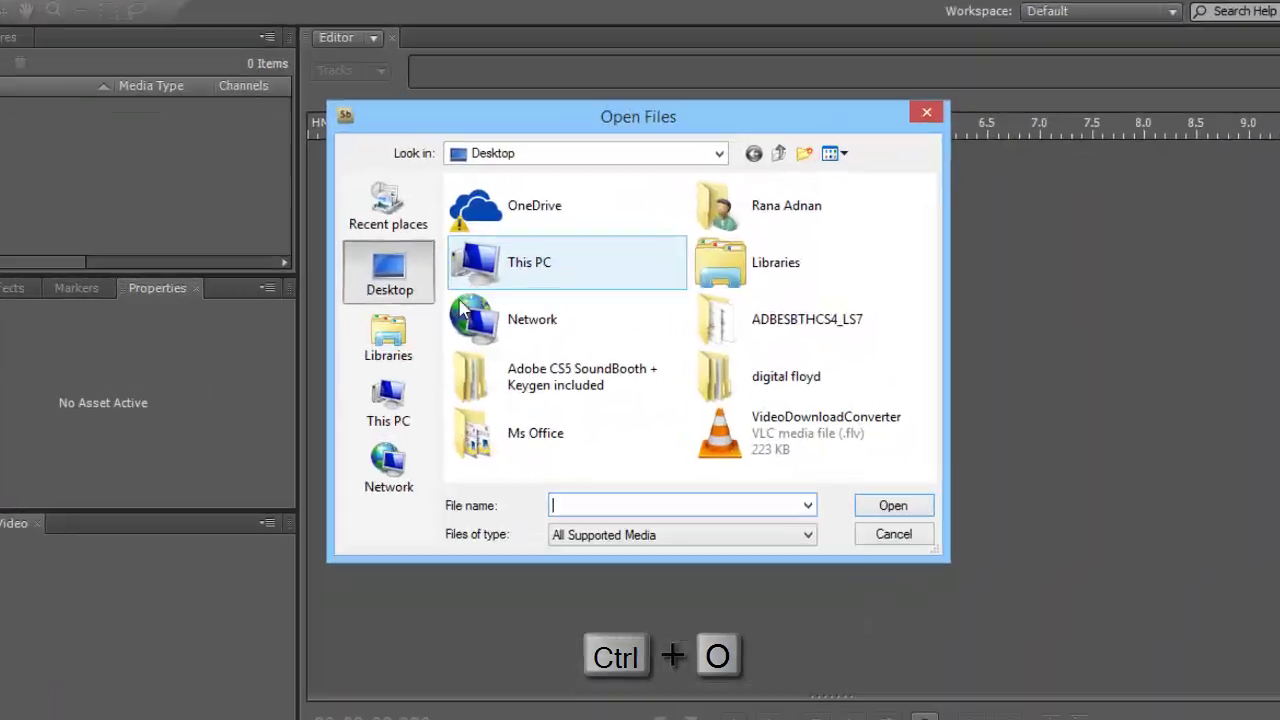
left_click(399, 289)
left_click(397, 406)
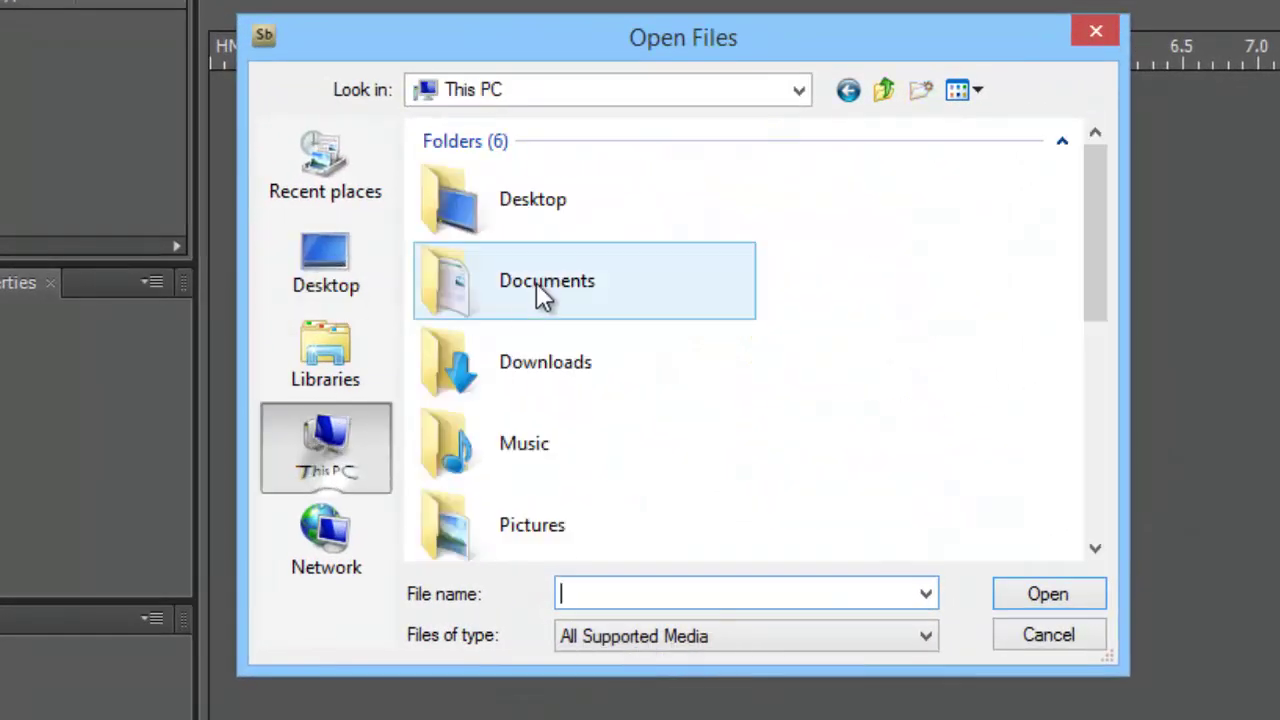
double_click(557, 427)
left_click(544, 323)
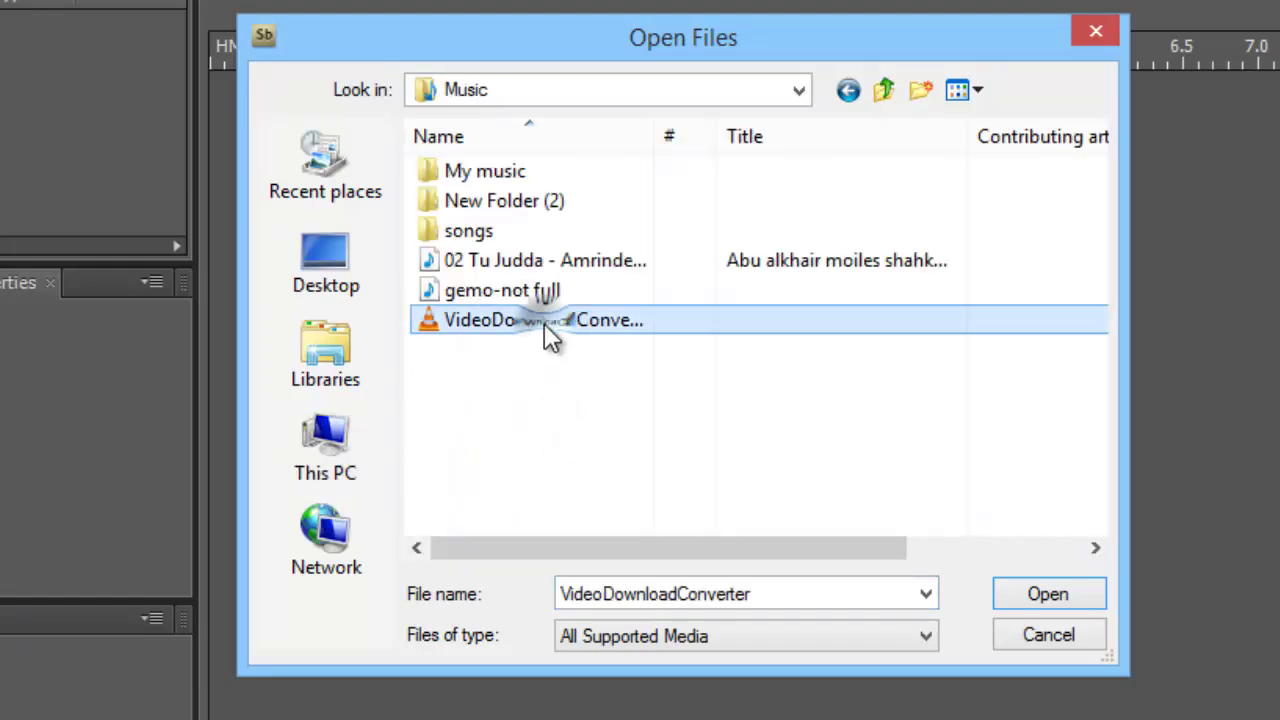
left_click(1043, 603)
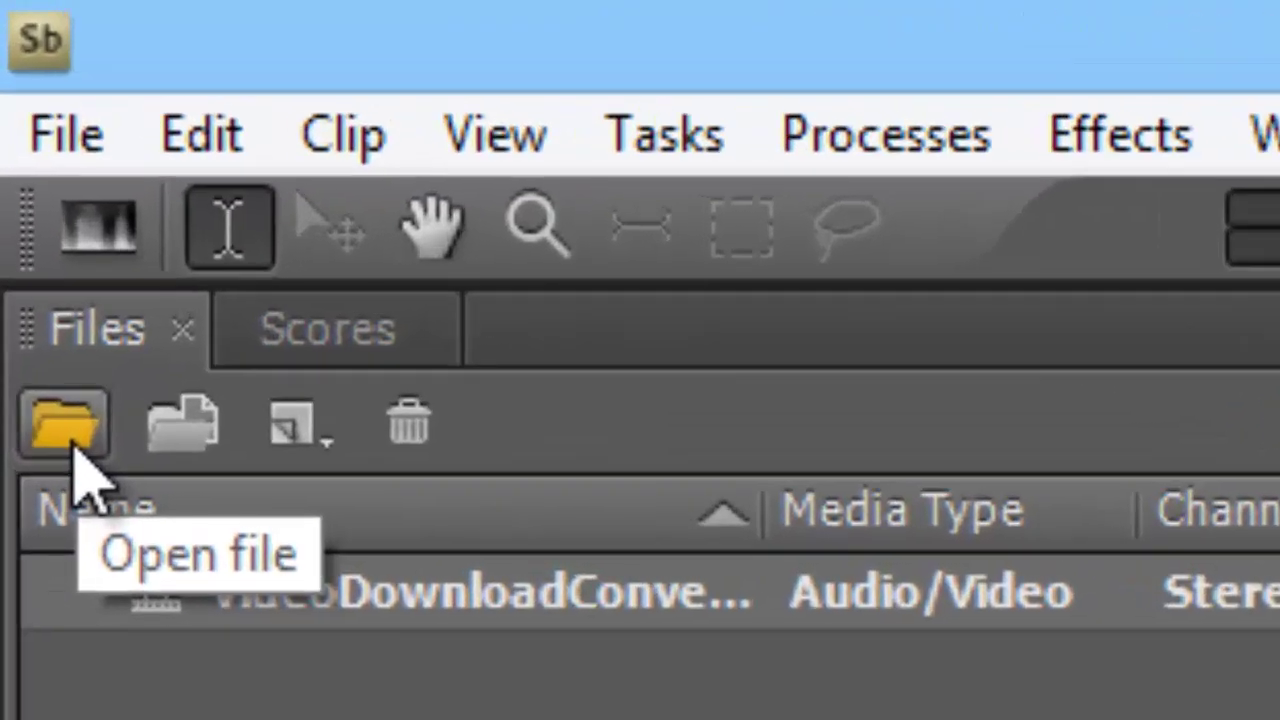
Open the gemo-not full audio file from the Music folder.
left_click(73, 450)
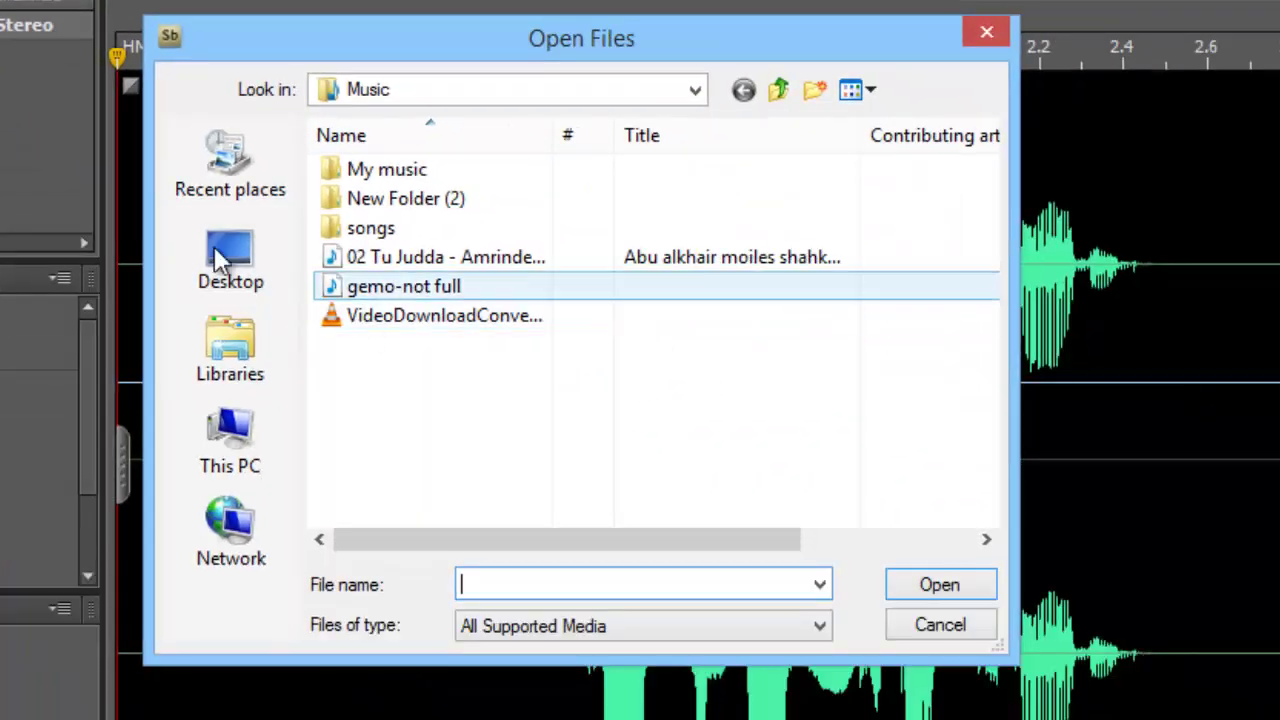
left_click(406, 287)
left_click(921, 580)
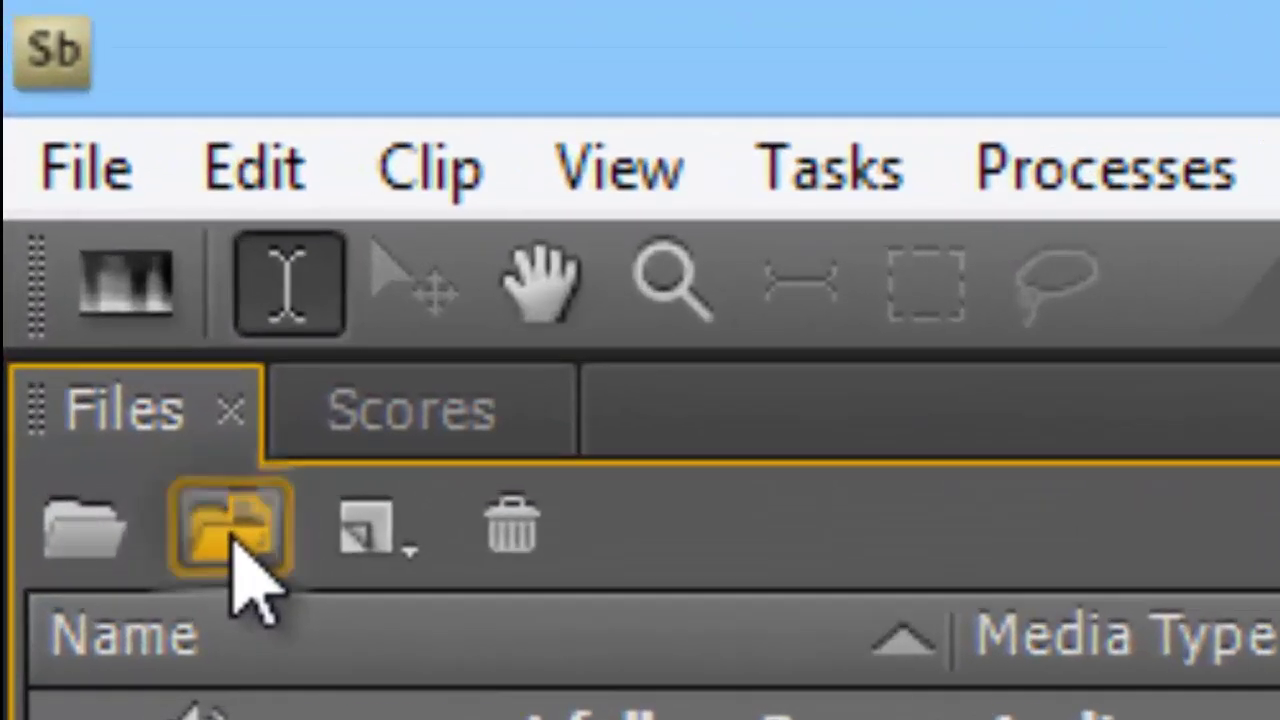
Import the 02 Tu Judda song from the Music folder into the Files list.
left_click(41, 100)
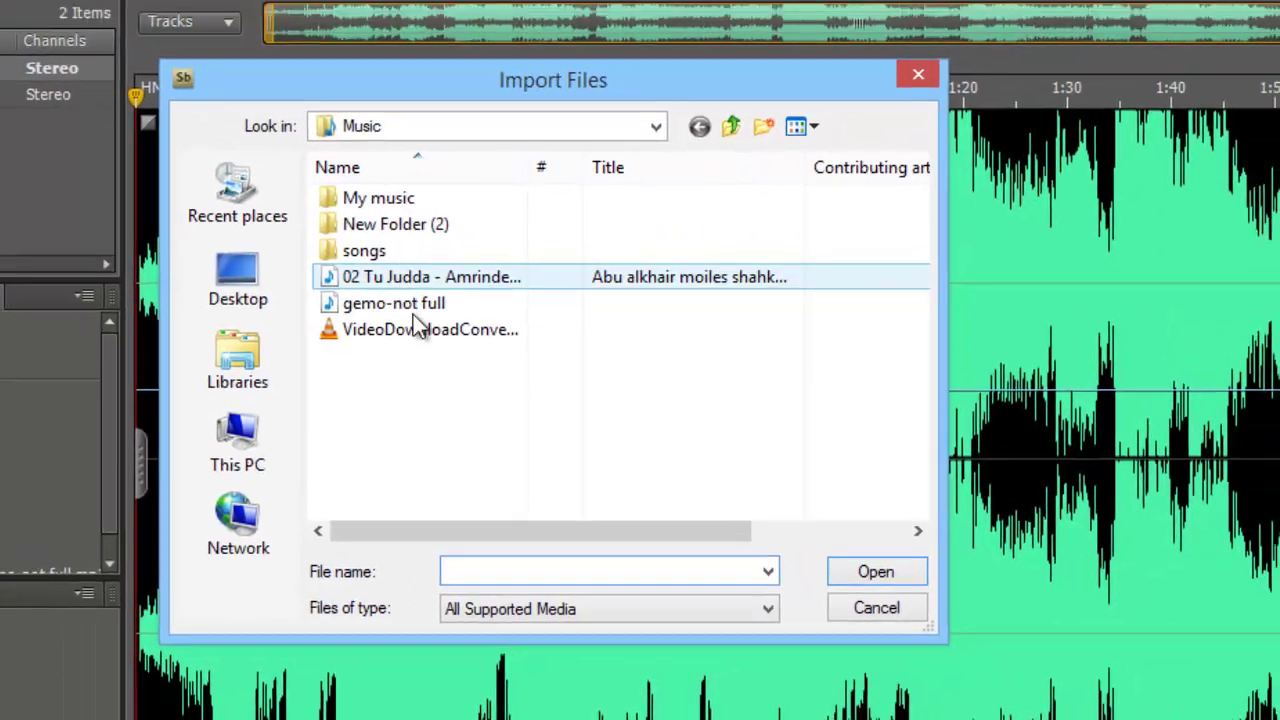
left_click(448, 287)
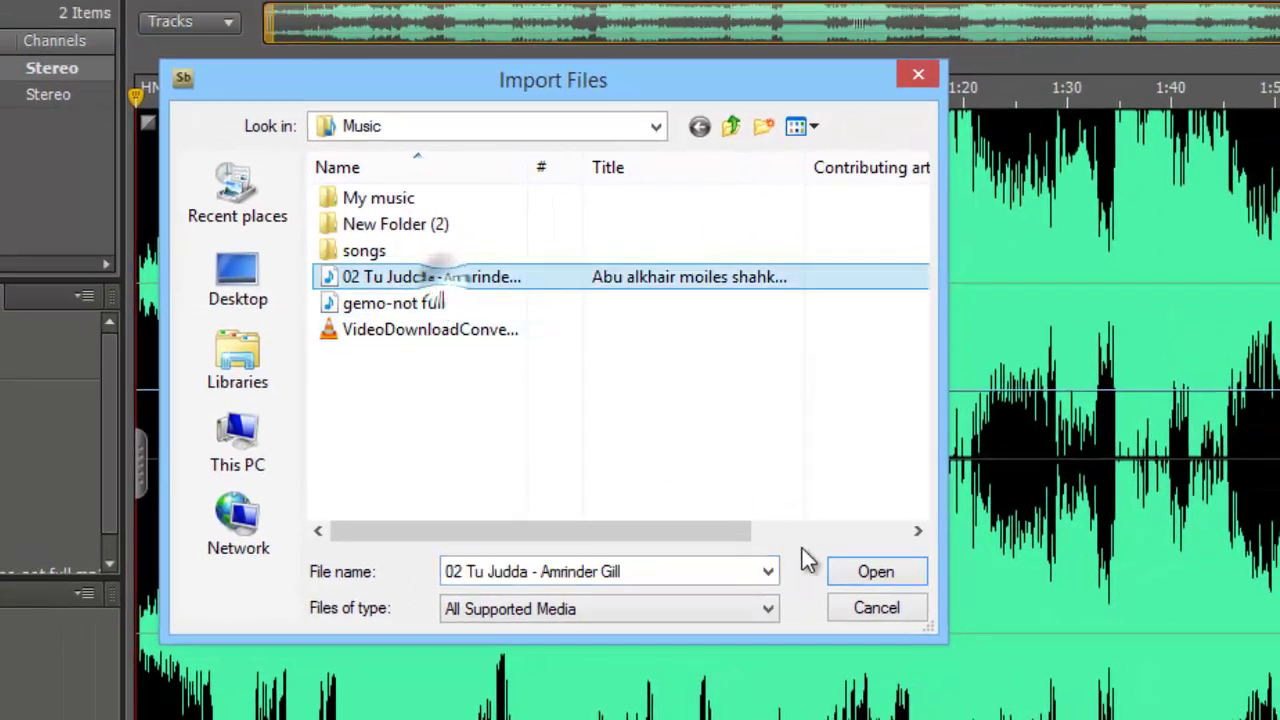
left_click(866, 574)
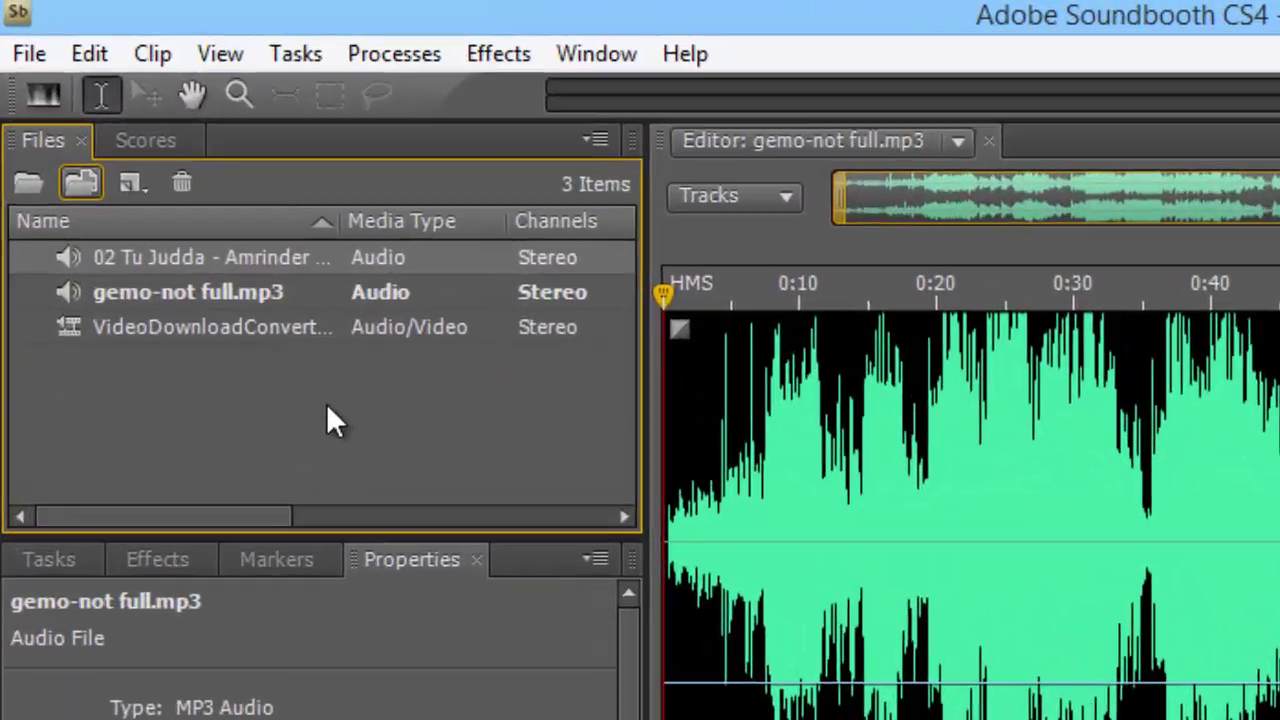
Reopen gemo-not full from the Music folder and switch the Editor between it and 02 Tu Judda, ending on gemo-not full.mp3.
double_click(169, 216)
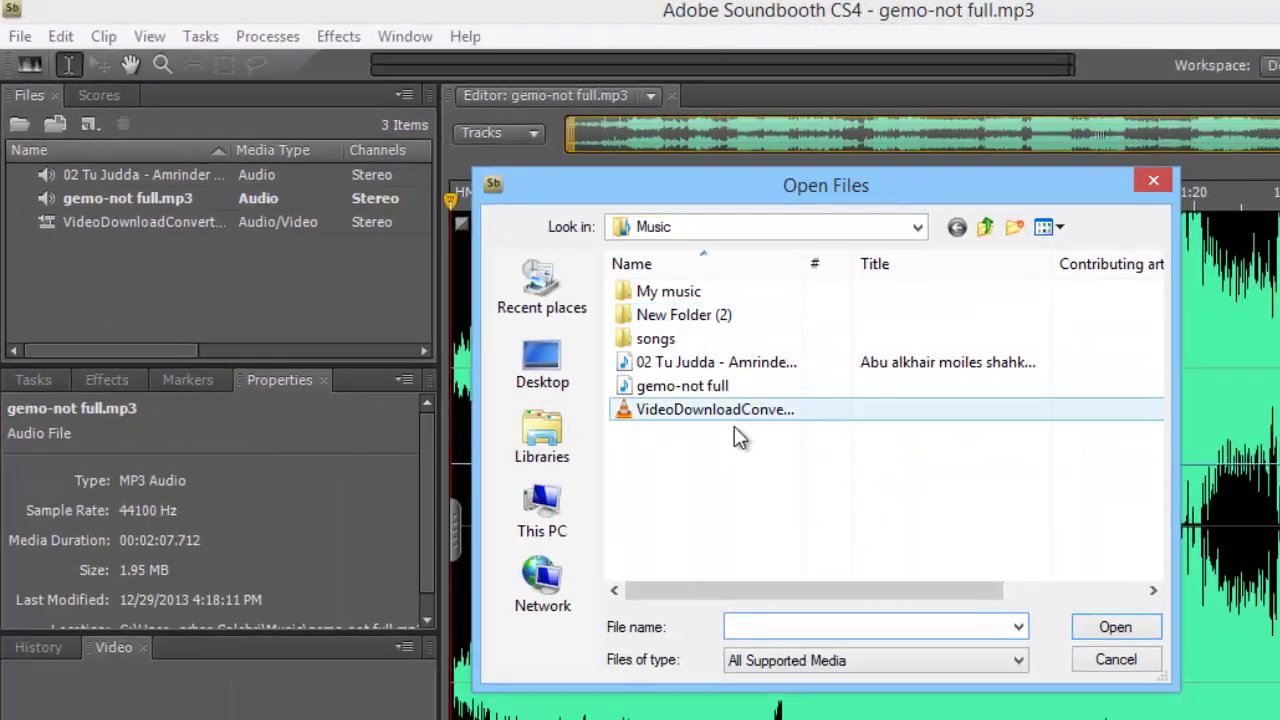
double_click(700, 386)
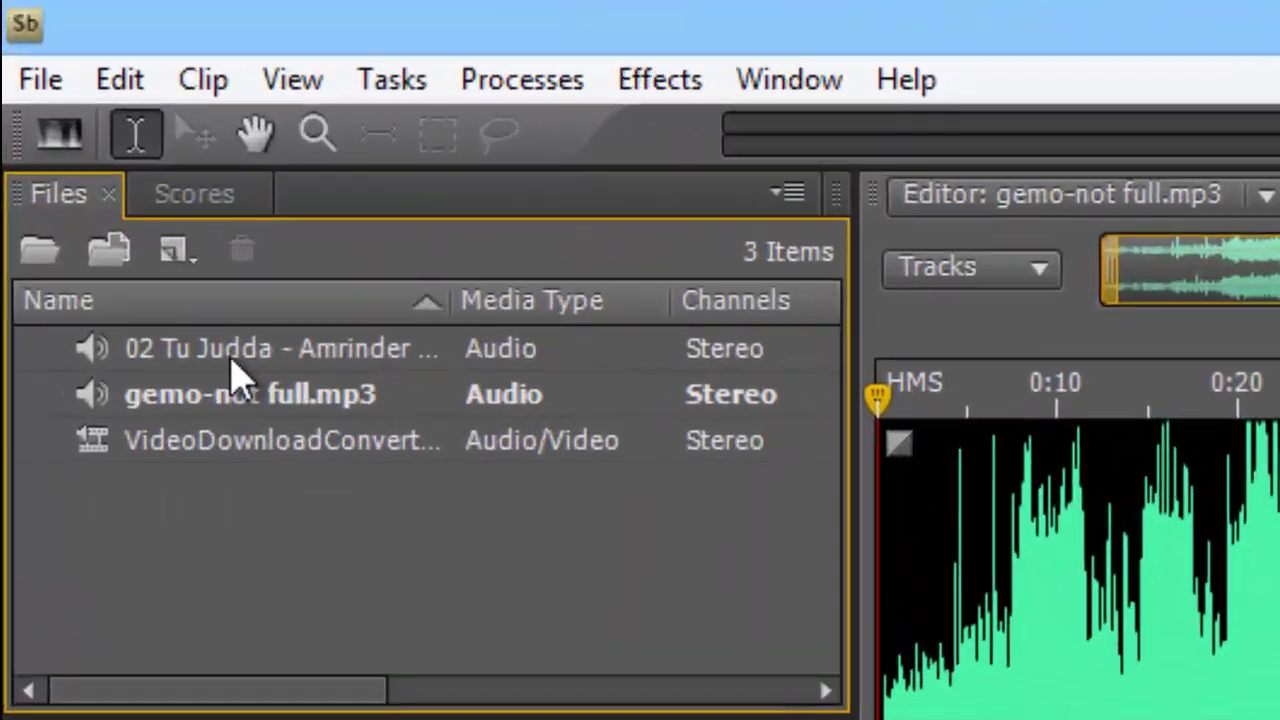
double_click(88, 136)
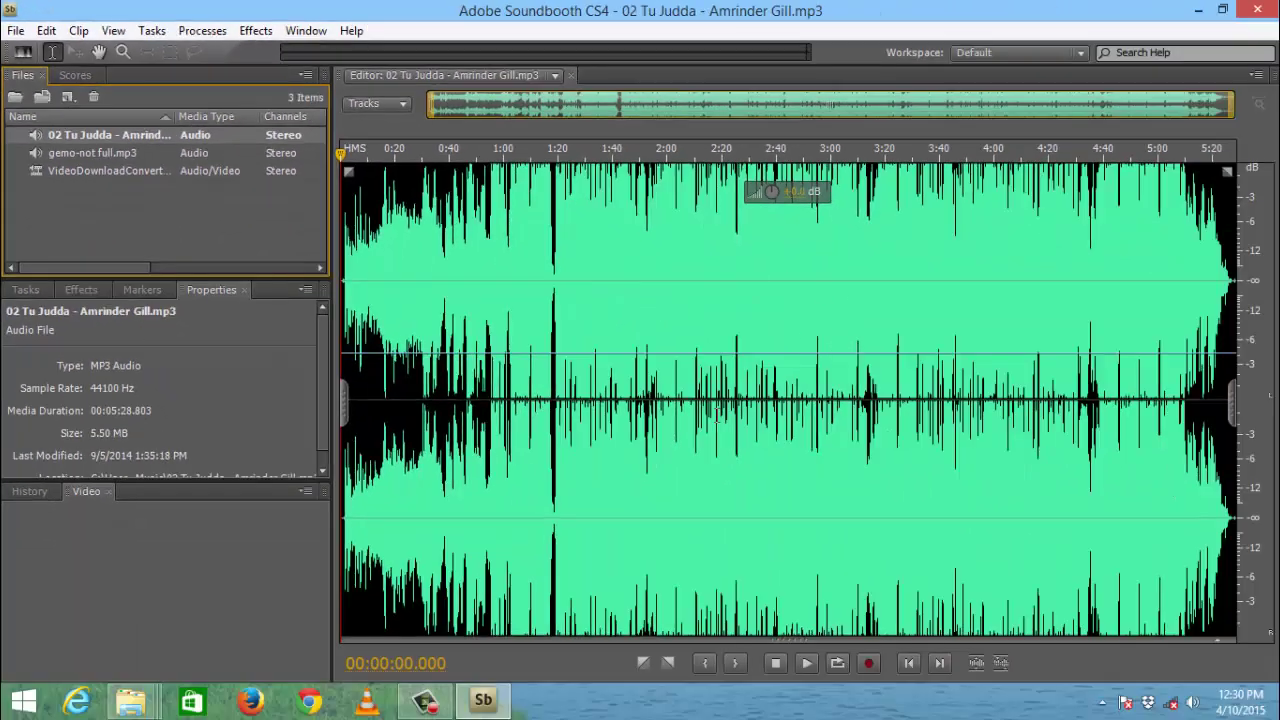
double_click(113, 153)
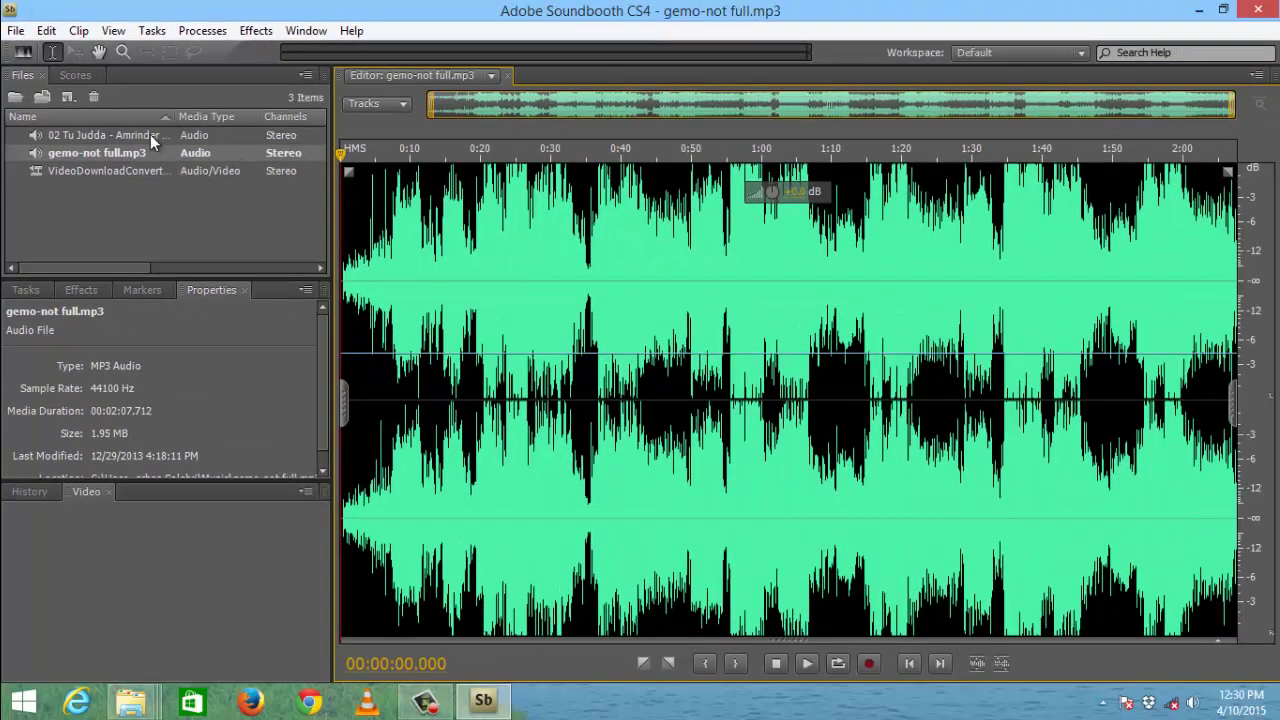
double_click(98, 134)
double_click(100, 153)
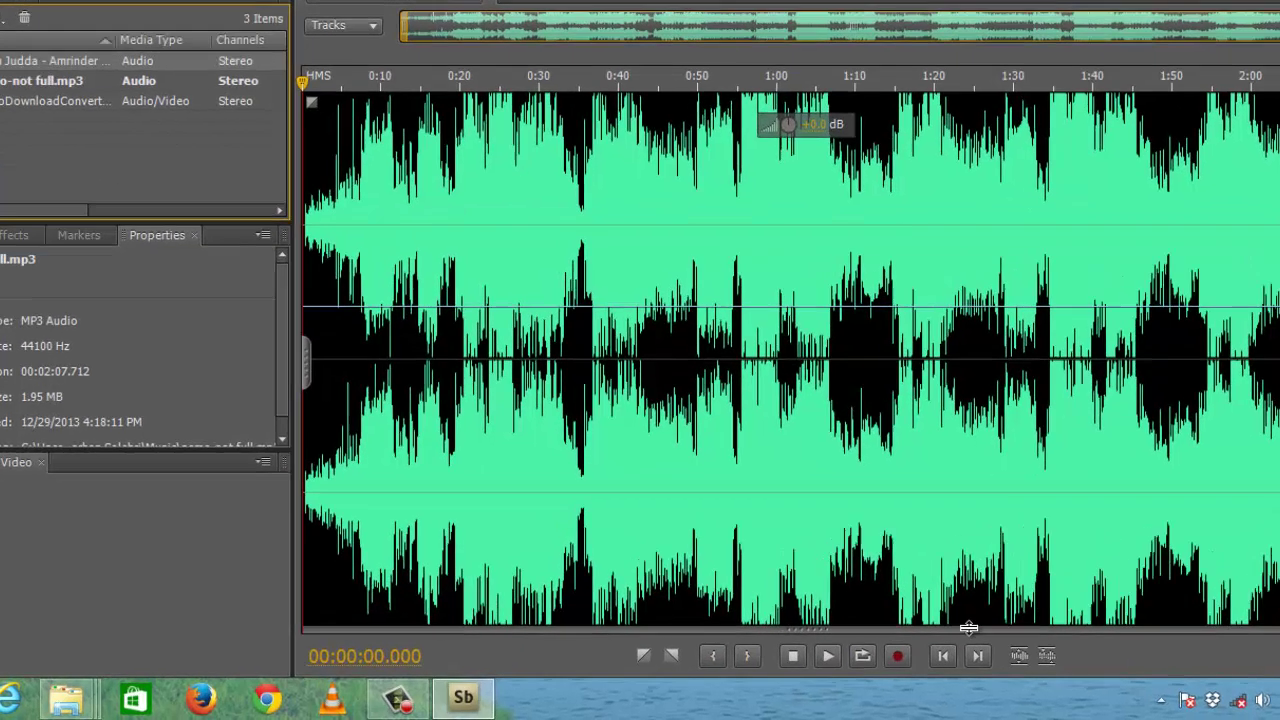
Turn loop playback on and back off.
left_click(862, 655)
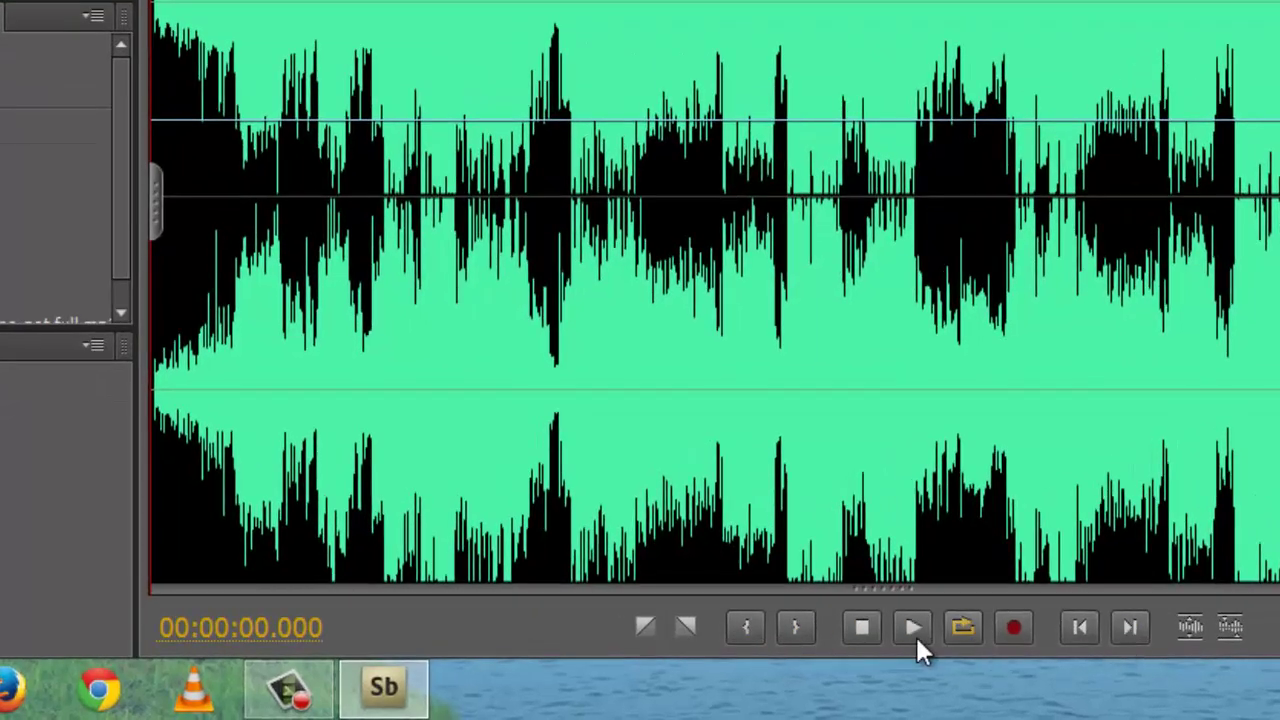
left_click(962, 630)
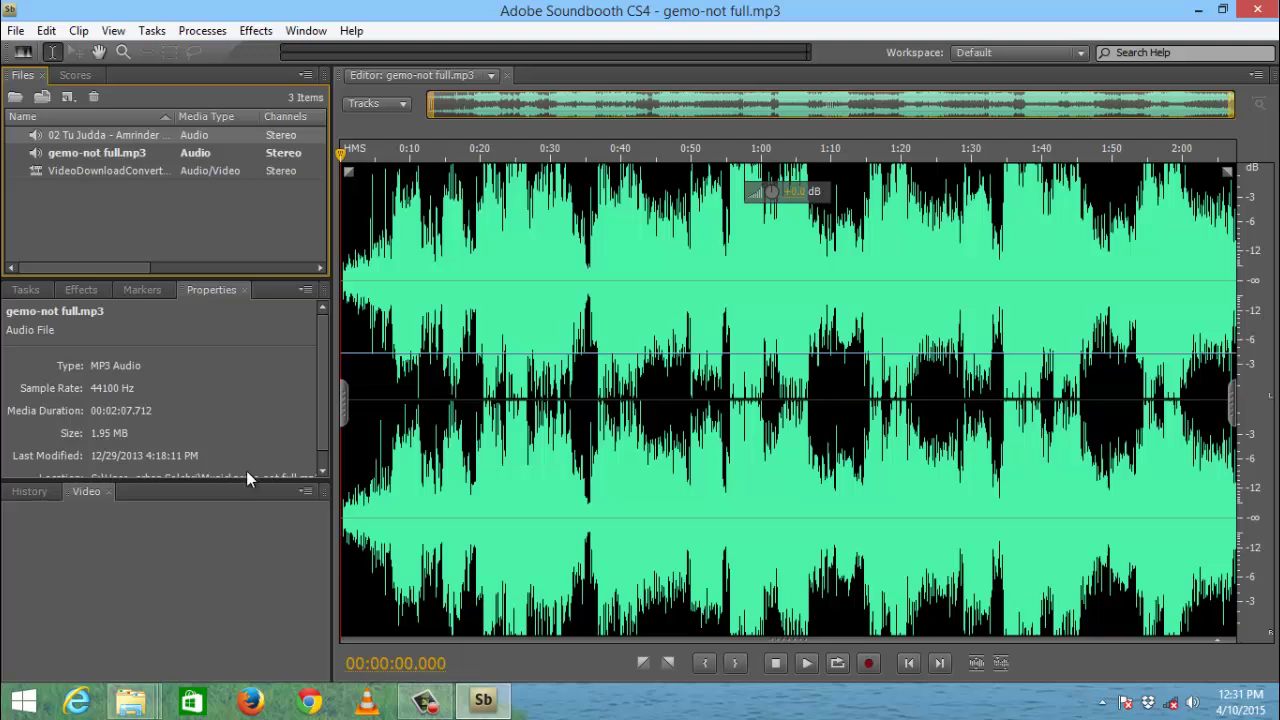
Show VideoDownloadConverter.FLV in the Editor, zoom in on the spoken part of its waveform and restore the full time range.
double_click(143, 171)
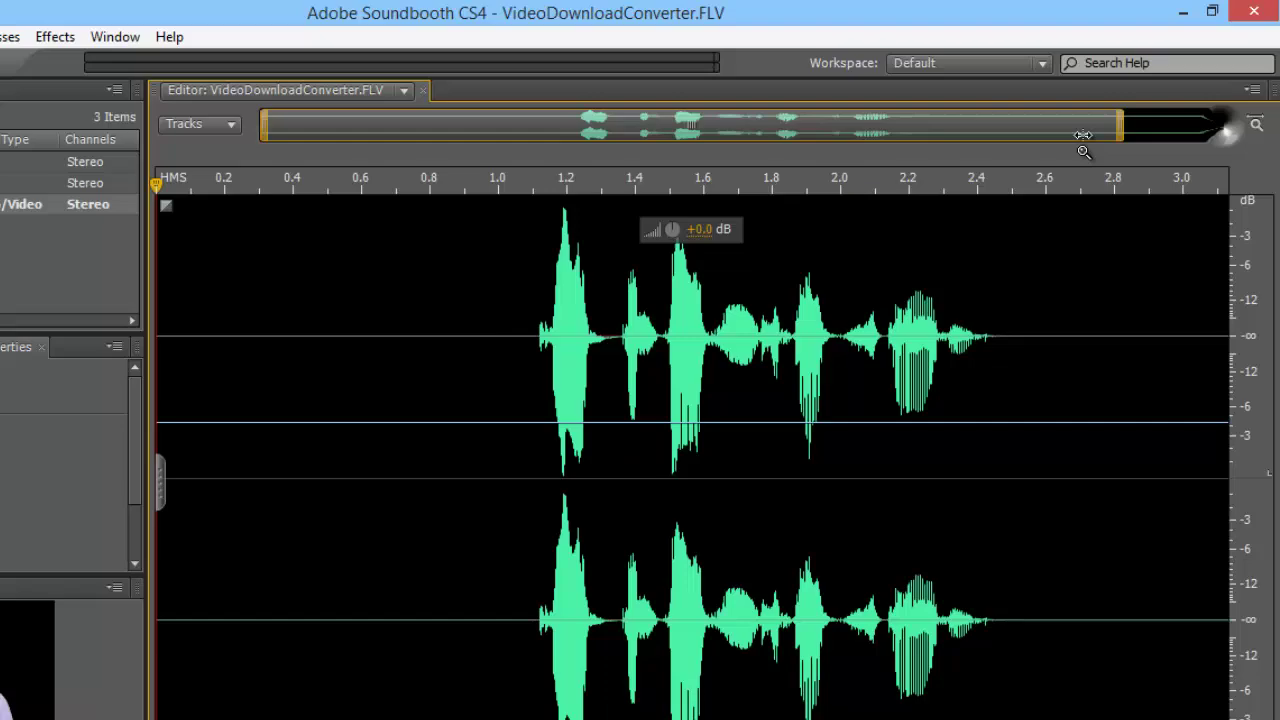
left_click_drag(1218, 141, 862, 165)
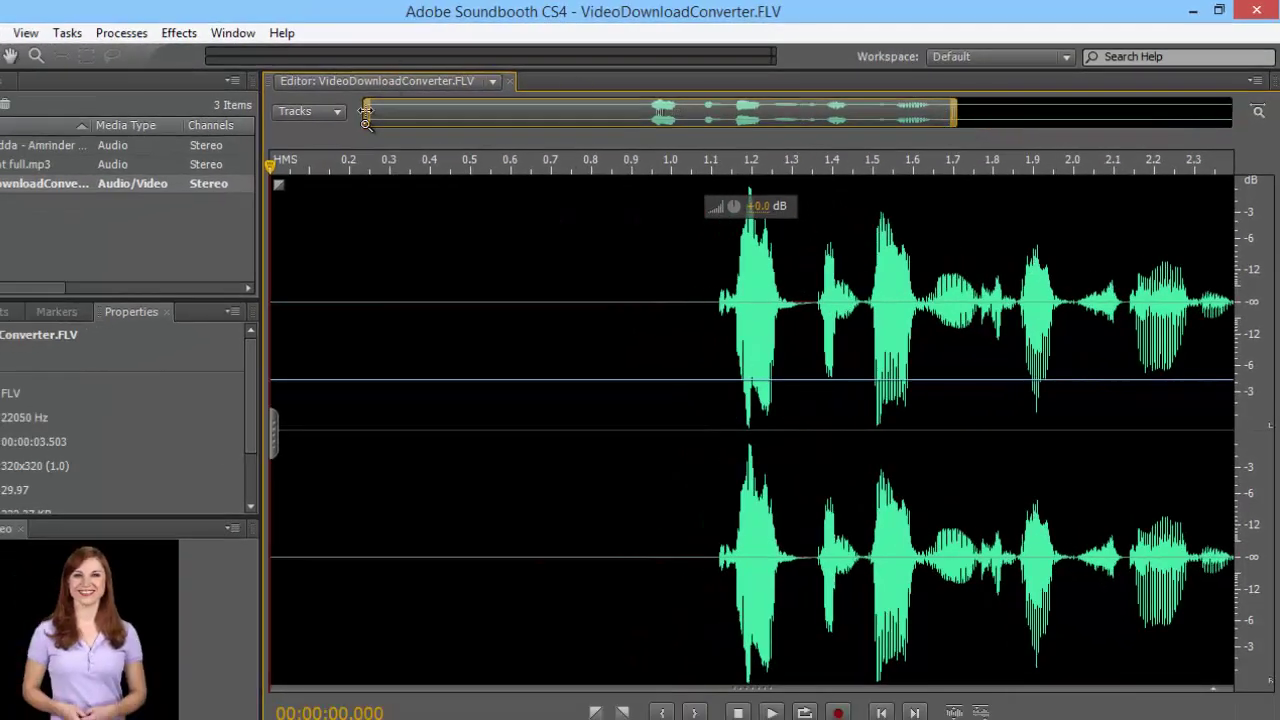
left_click_drag(366, 115, 648, 114)
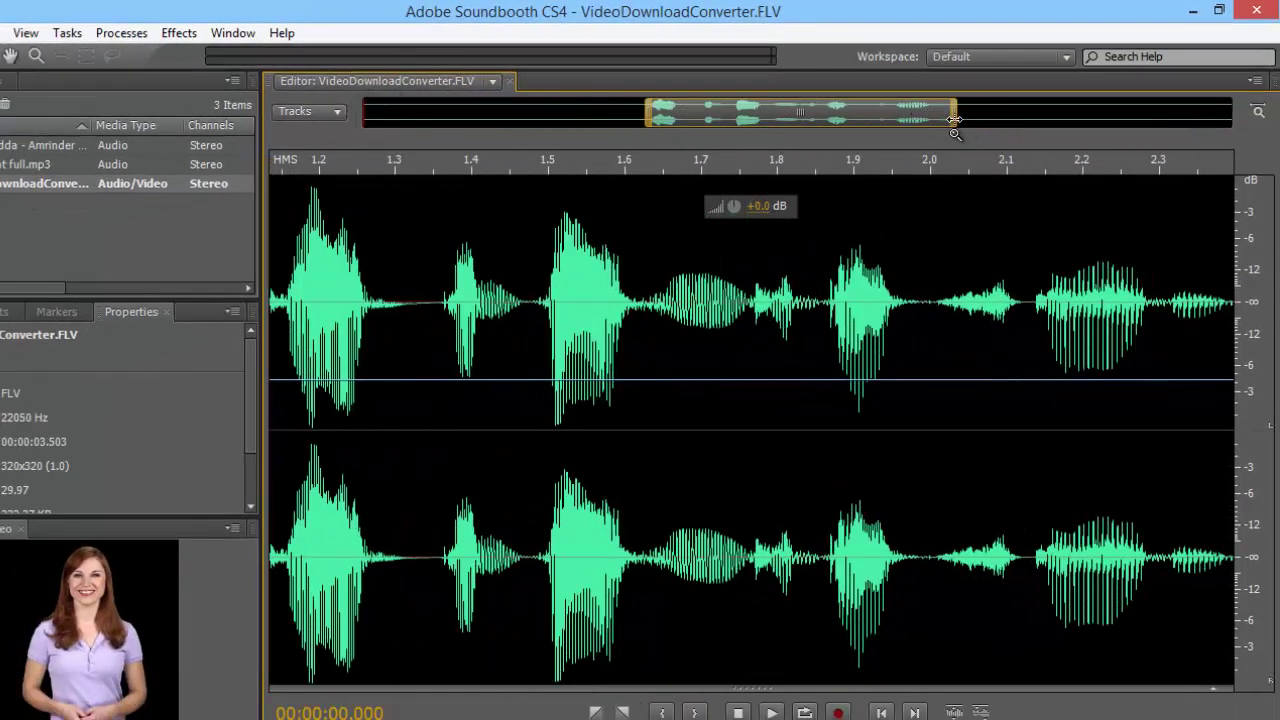
left_click_drag(954, 114, 1246, 140)
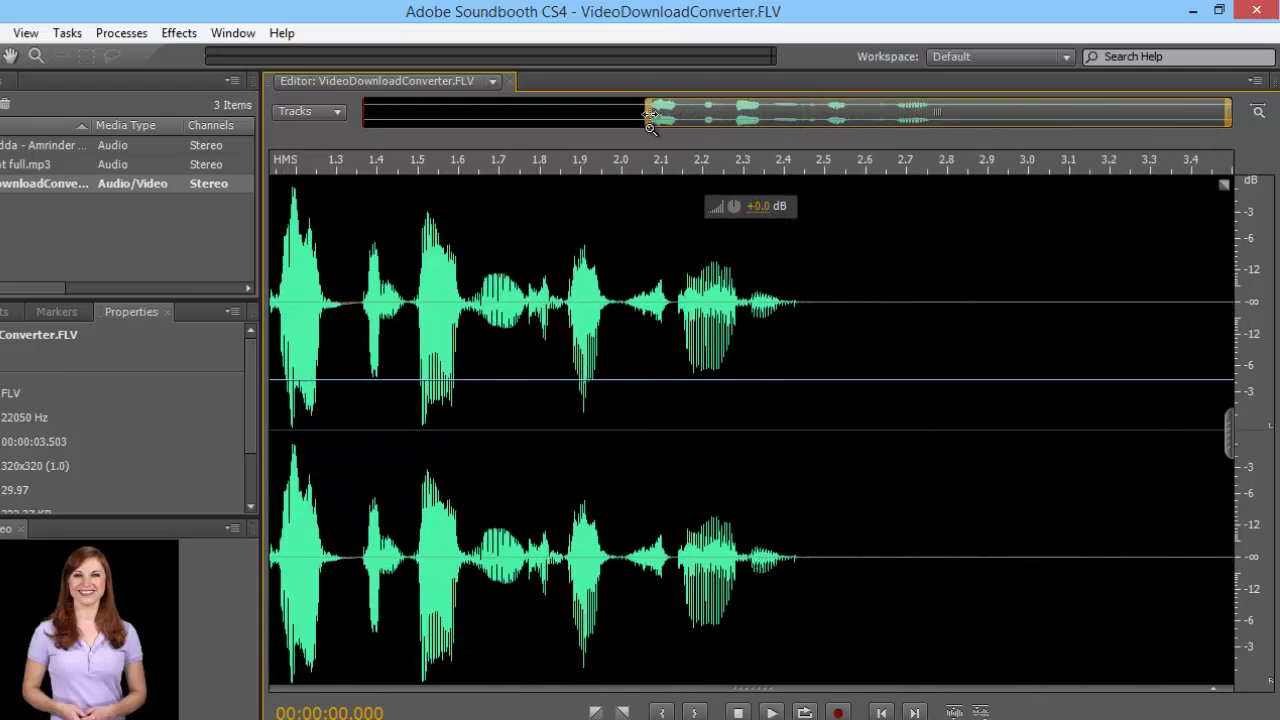
left_click_drag(638, 116, 366, 118)
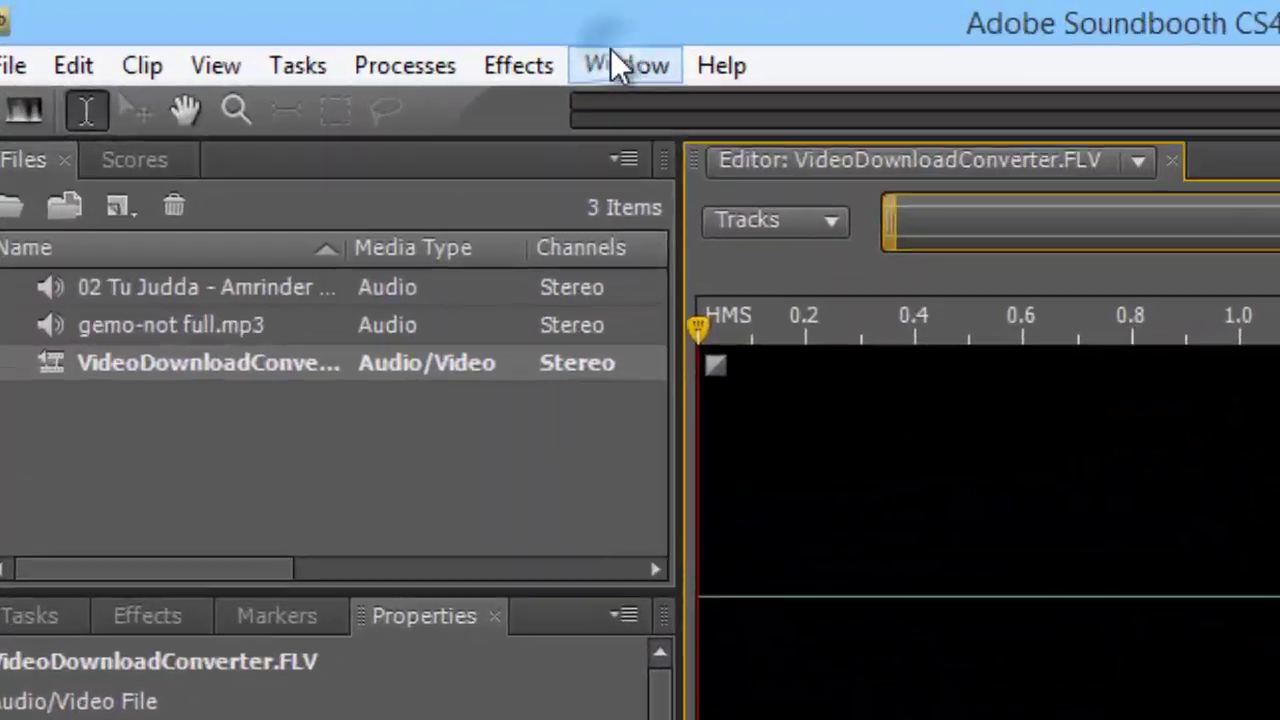
Switch to the Edit Audio to Video workspace.
left_click(620, 65)
mouse_move(628, 110)
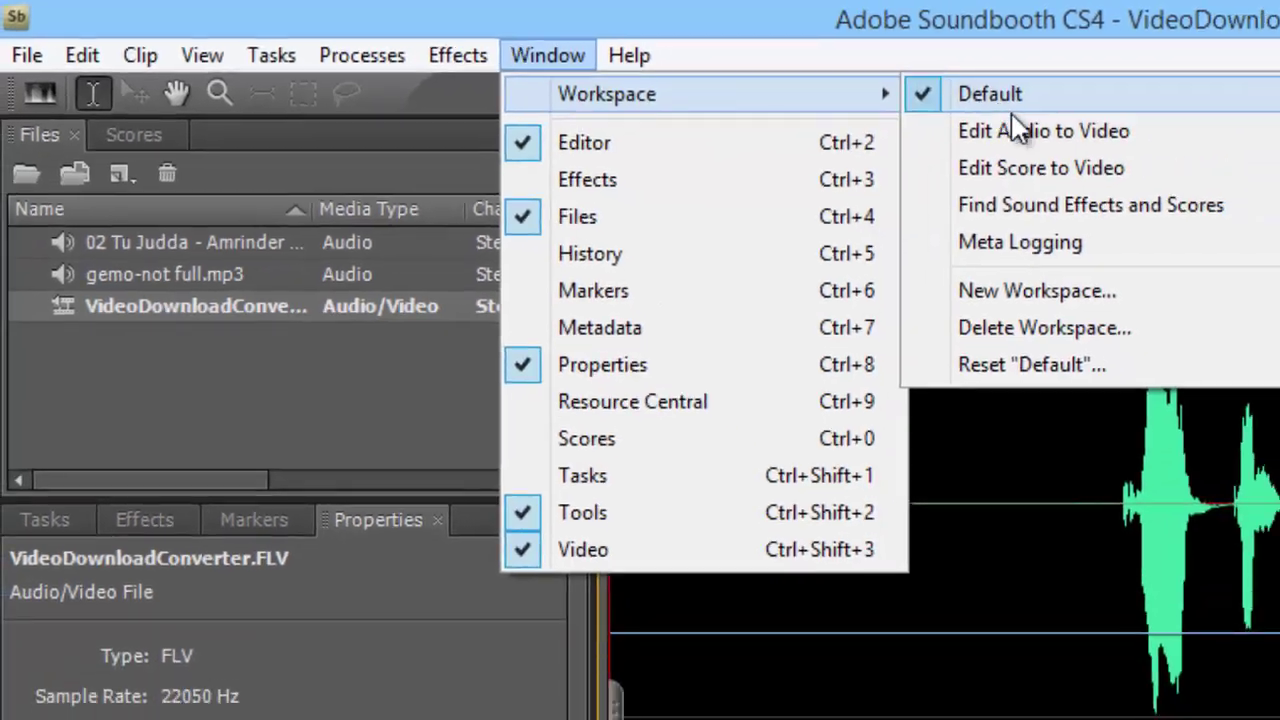
left_click(1038, 134)
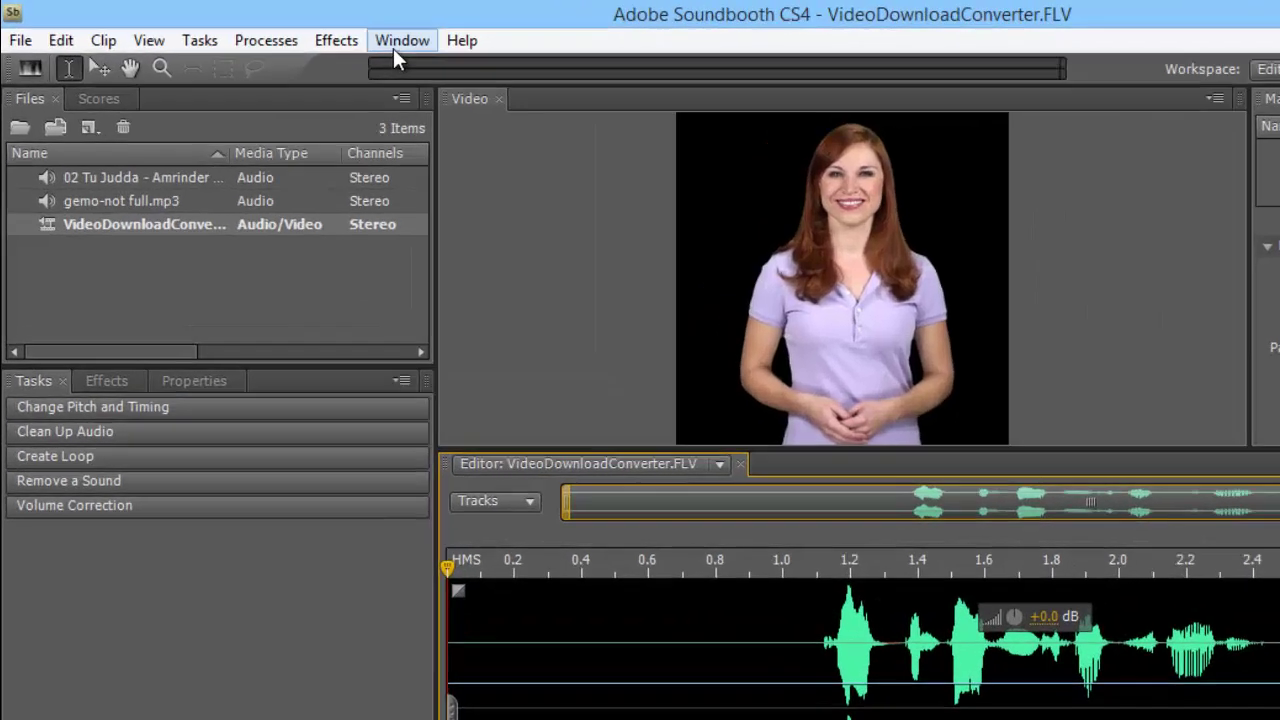
Switch to the Edit Score to Video workspace.
left_click(306, 30)
mouse_move(394, 58)
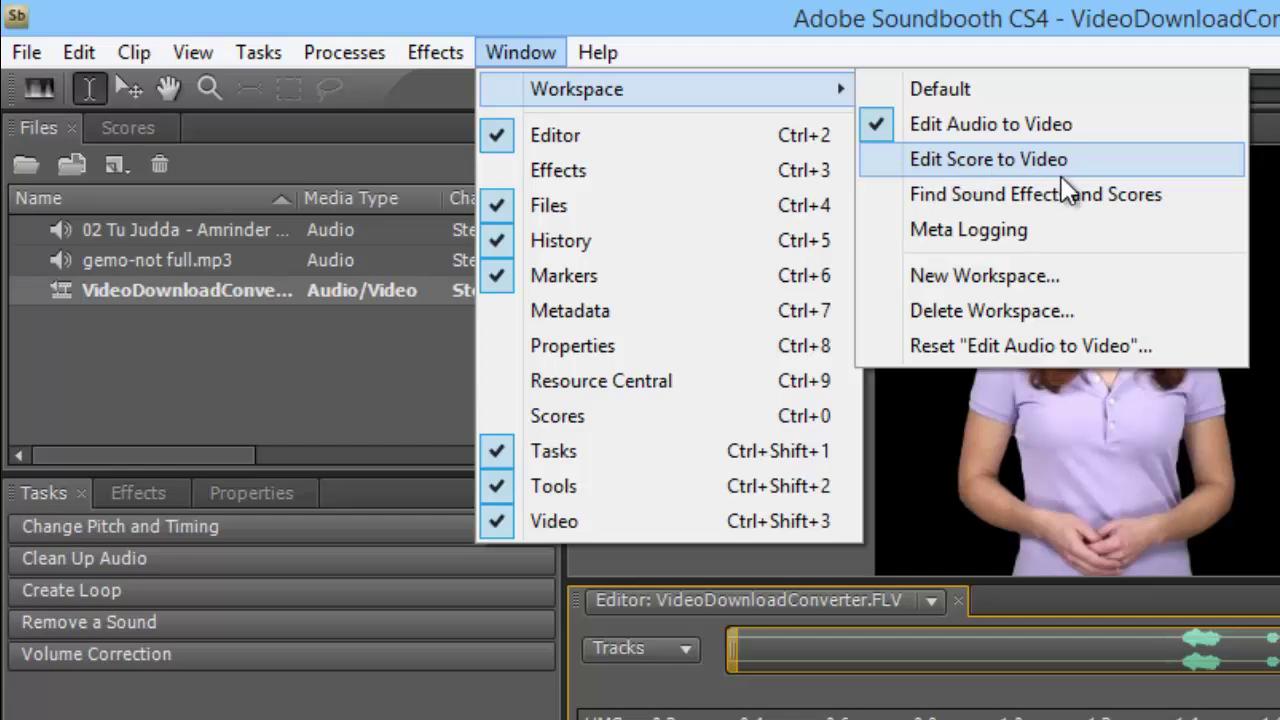
left_click(1061, 170)
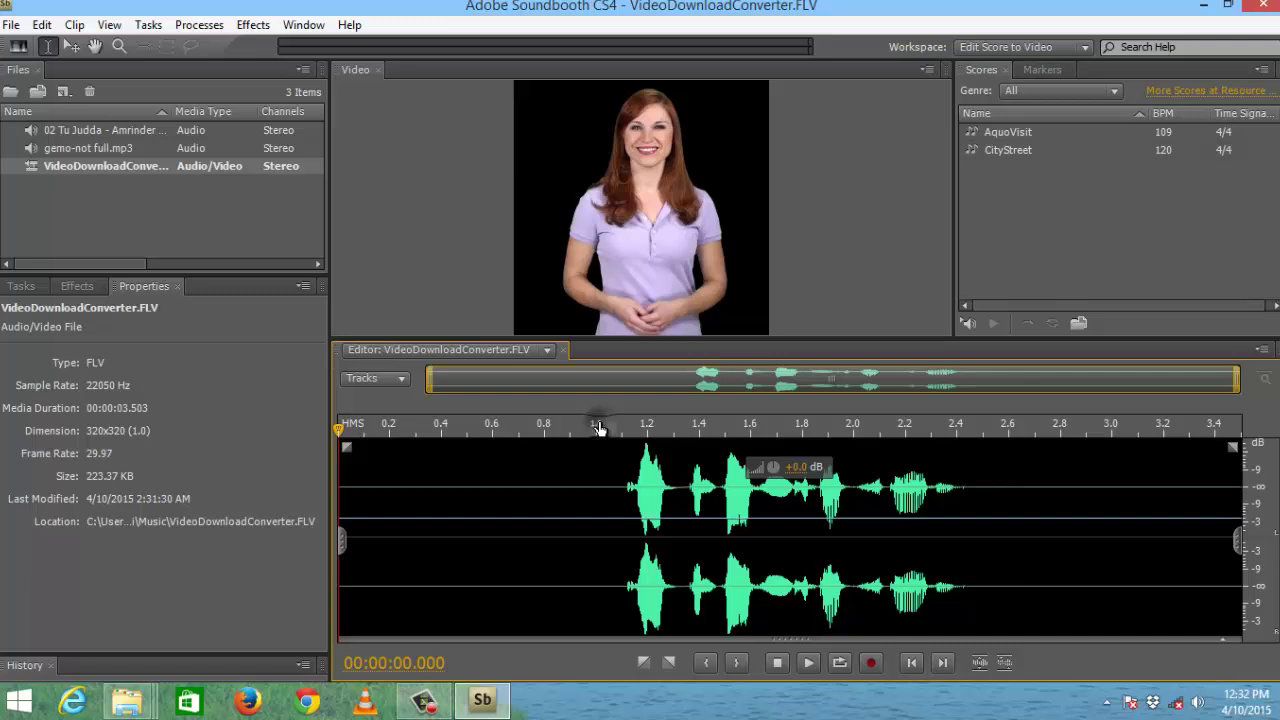
Play VideoDownloadConverter.FLV starting from about the 1-second mark.
left_click(599, 428)
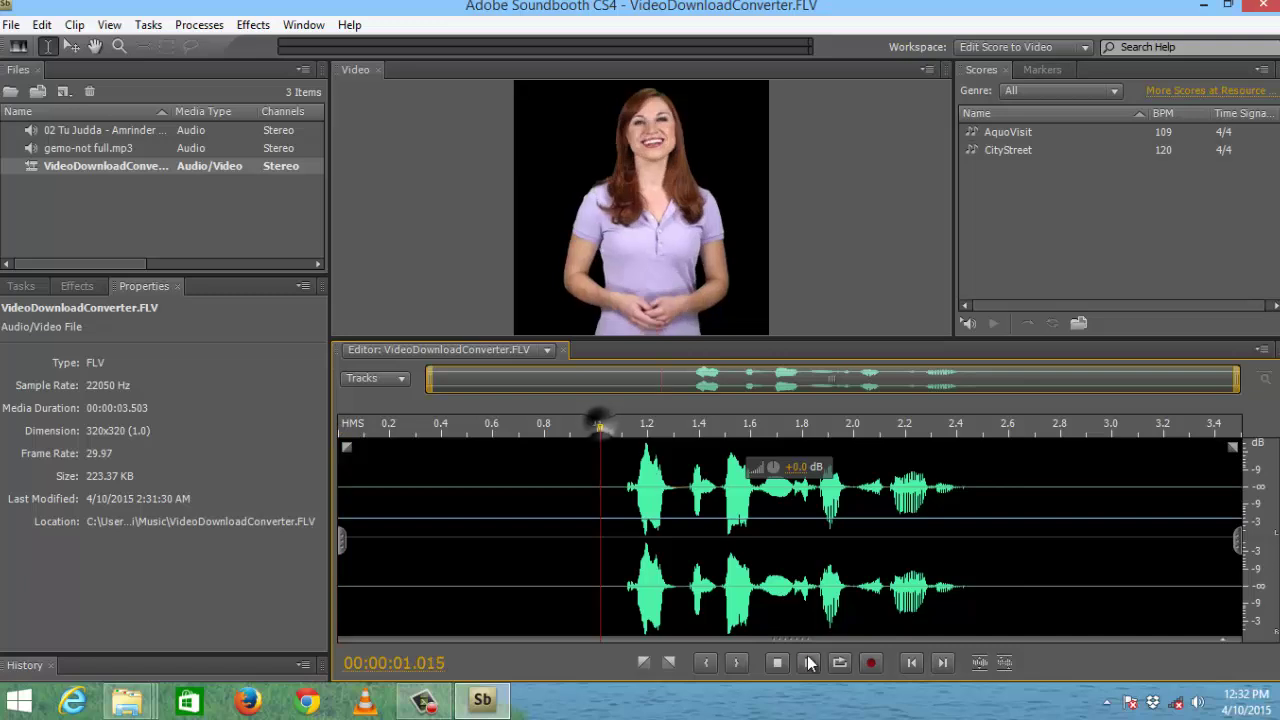
left_click(808, 663)
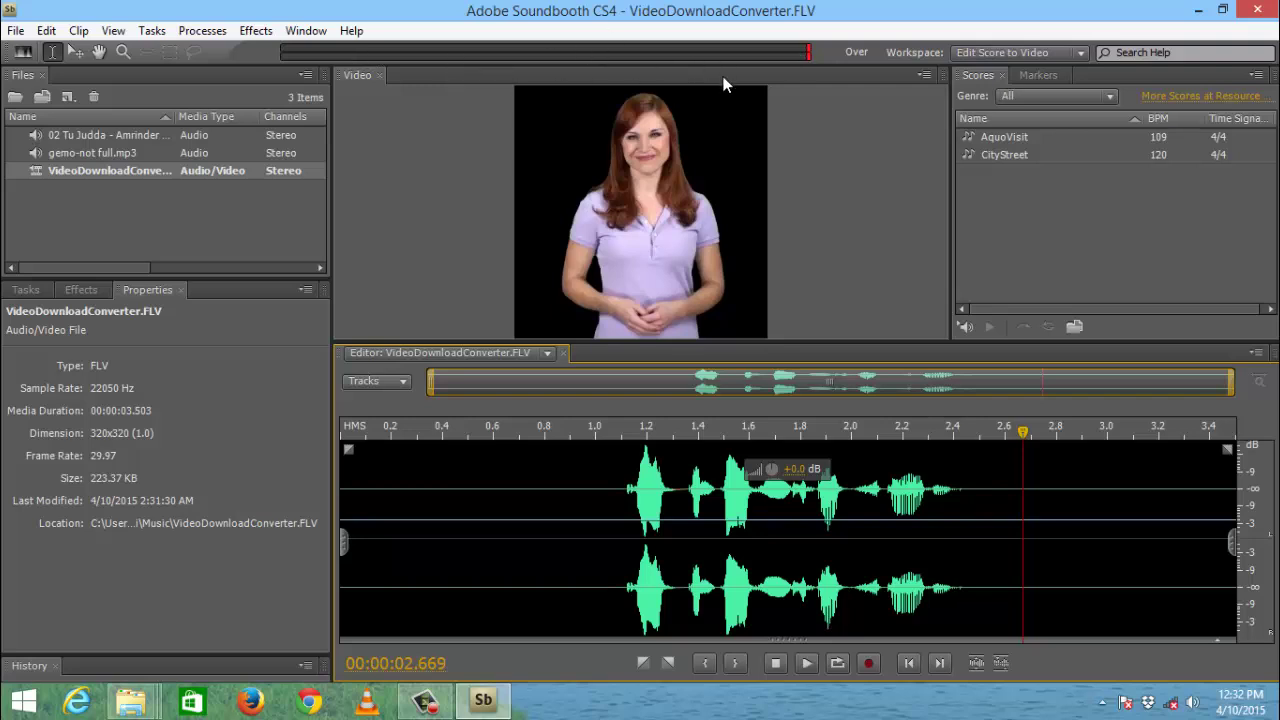
Switch to the Default workspace.
left_click(306, 30)
mouse_move(428, 52)
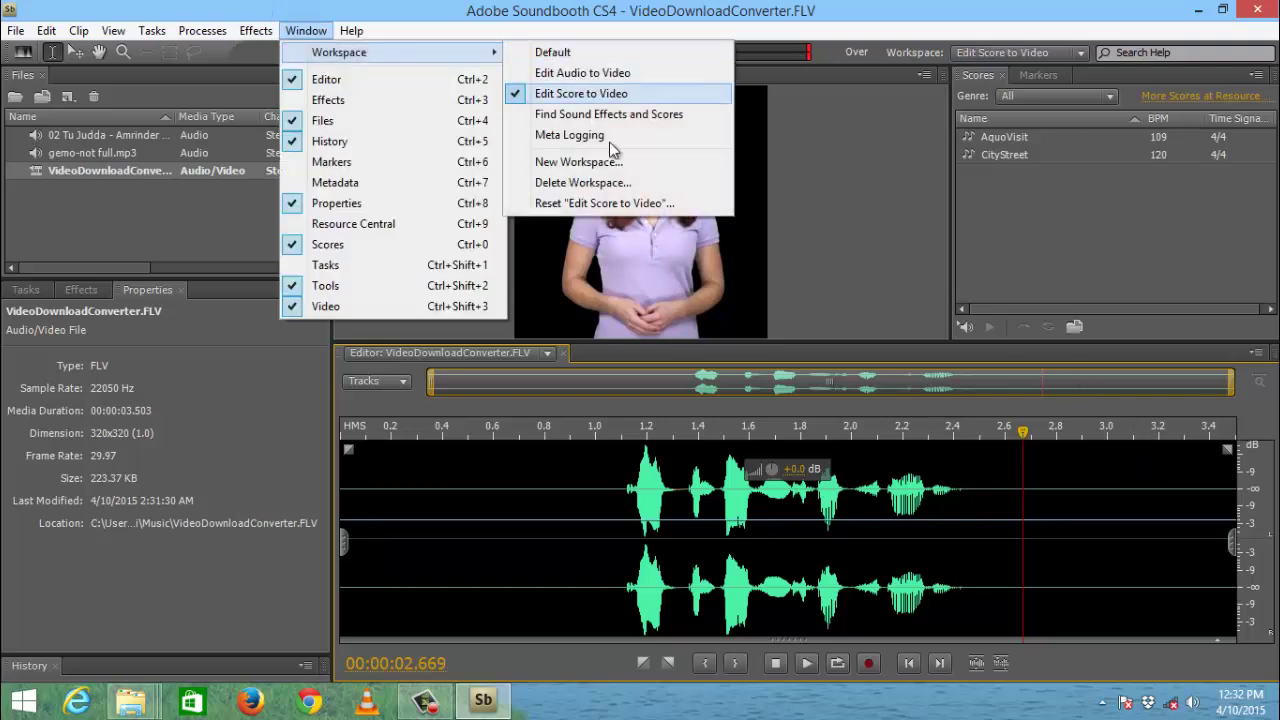
left_click(572, 50)
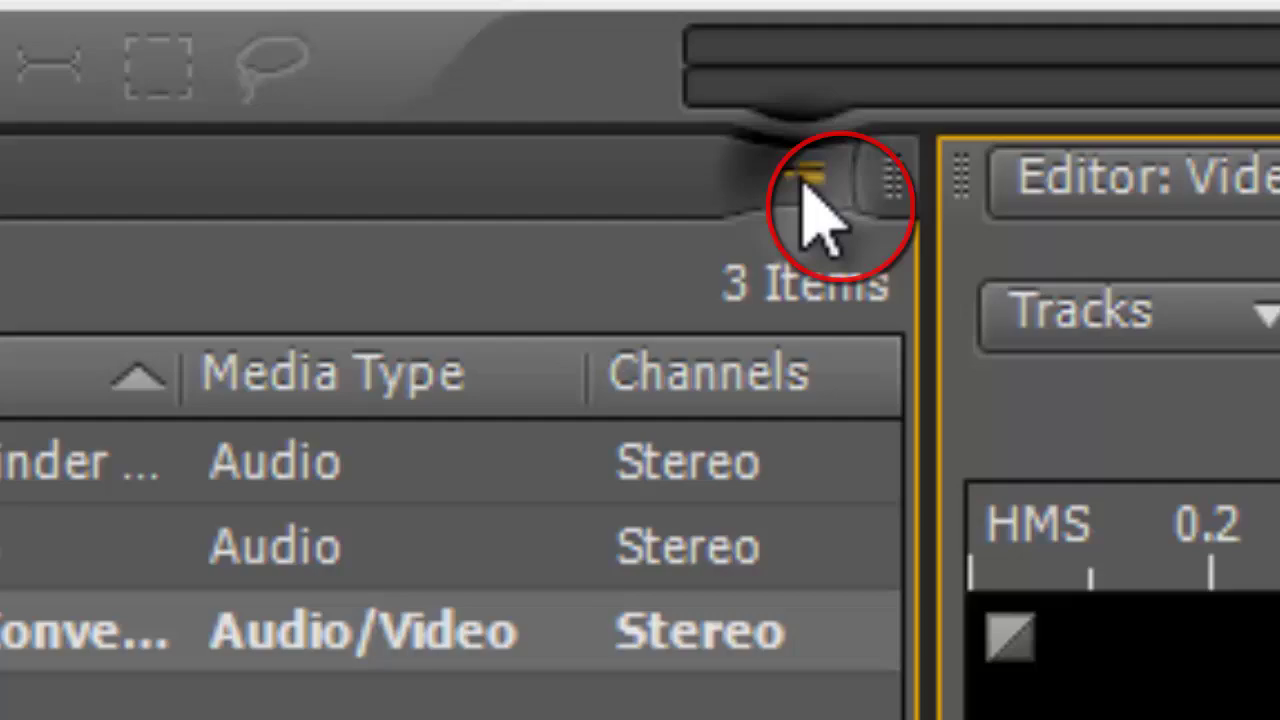
Undock the Files panel into a floating window and move it over the Editor, then open its panel options.
left_click(845, 183)
left_click(691, 249)
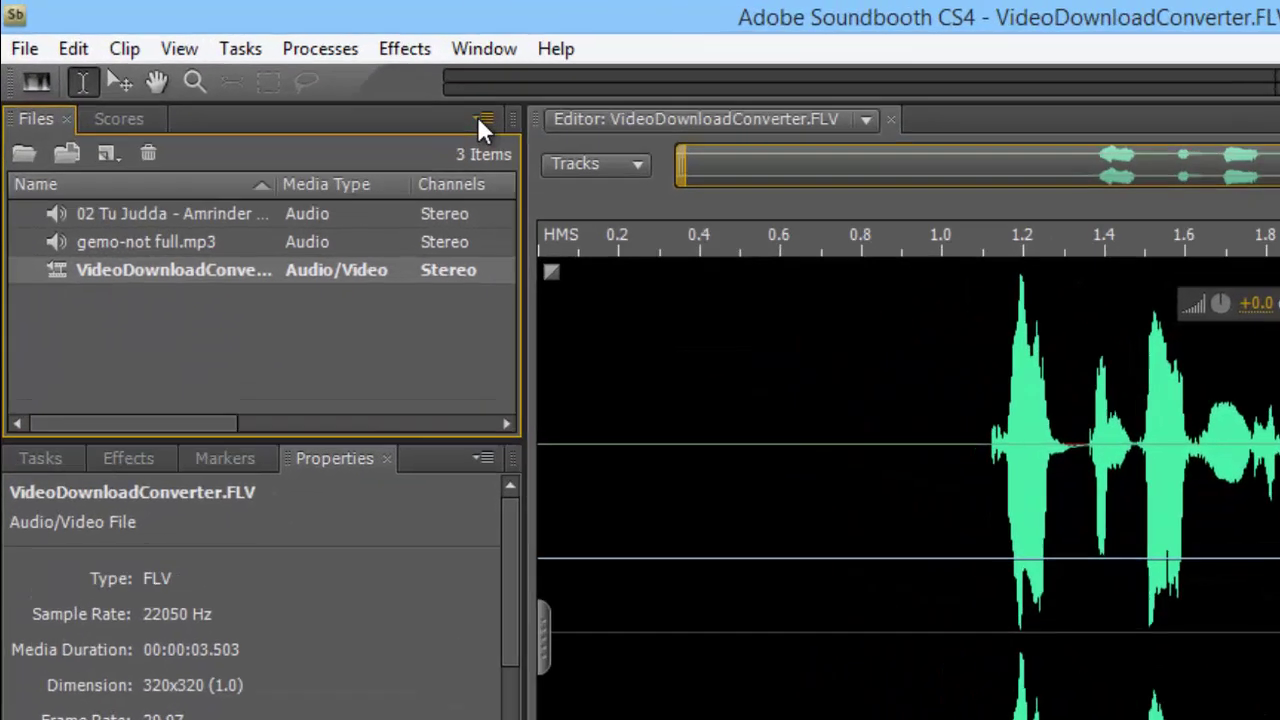
left_click(484, 119)
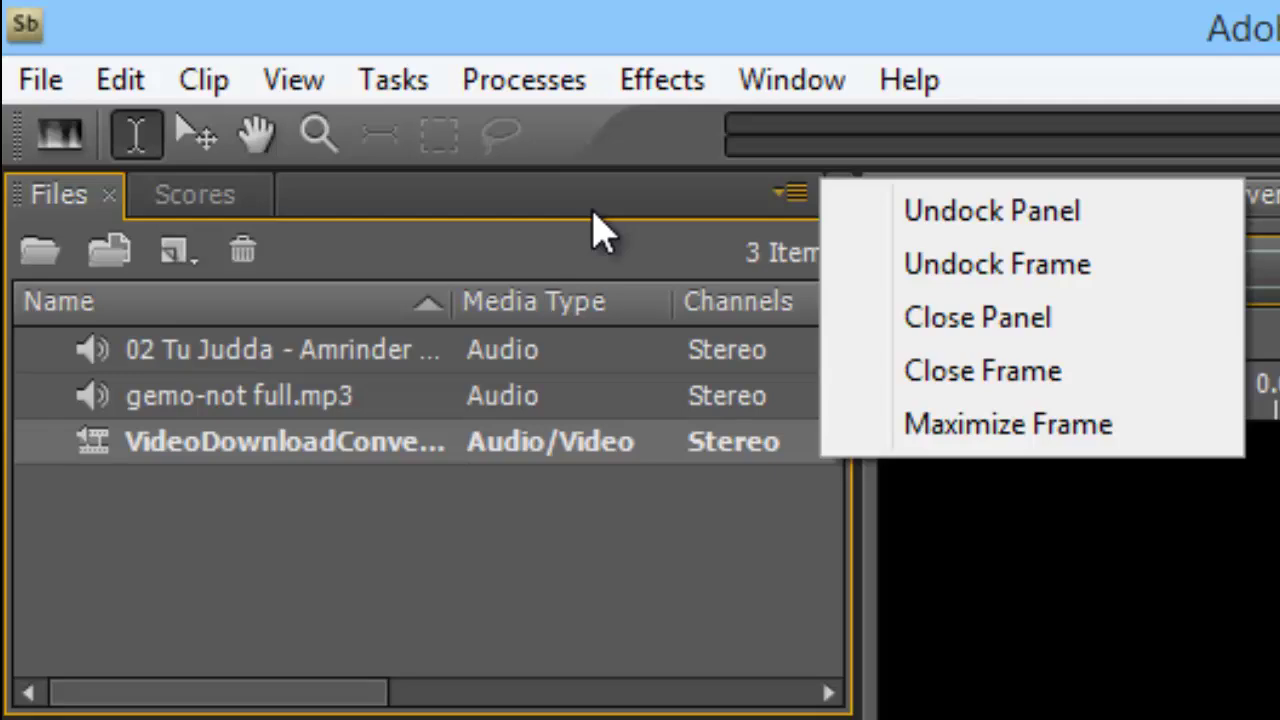
left_click(916, 216)
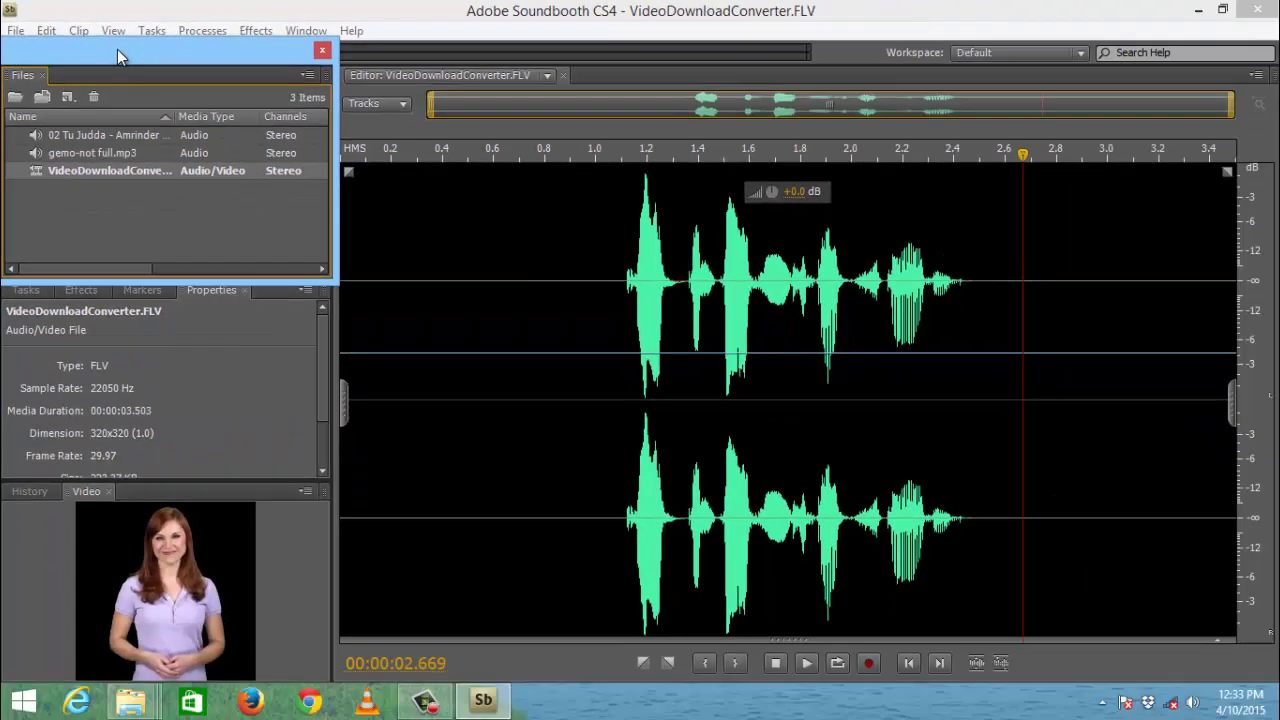
left_click_drag(117, 49, 532, 217)
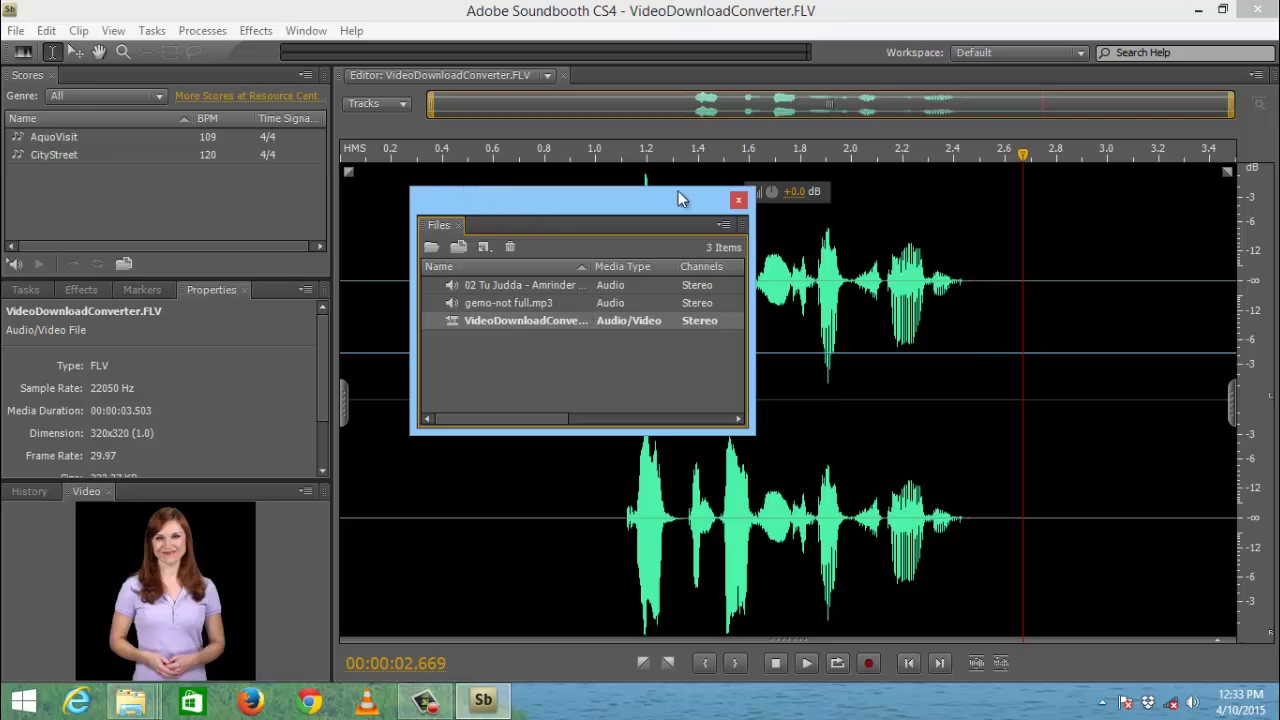
left_click_drag(554, 204, 365, 163)
left_click(516, 172)
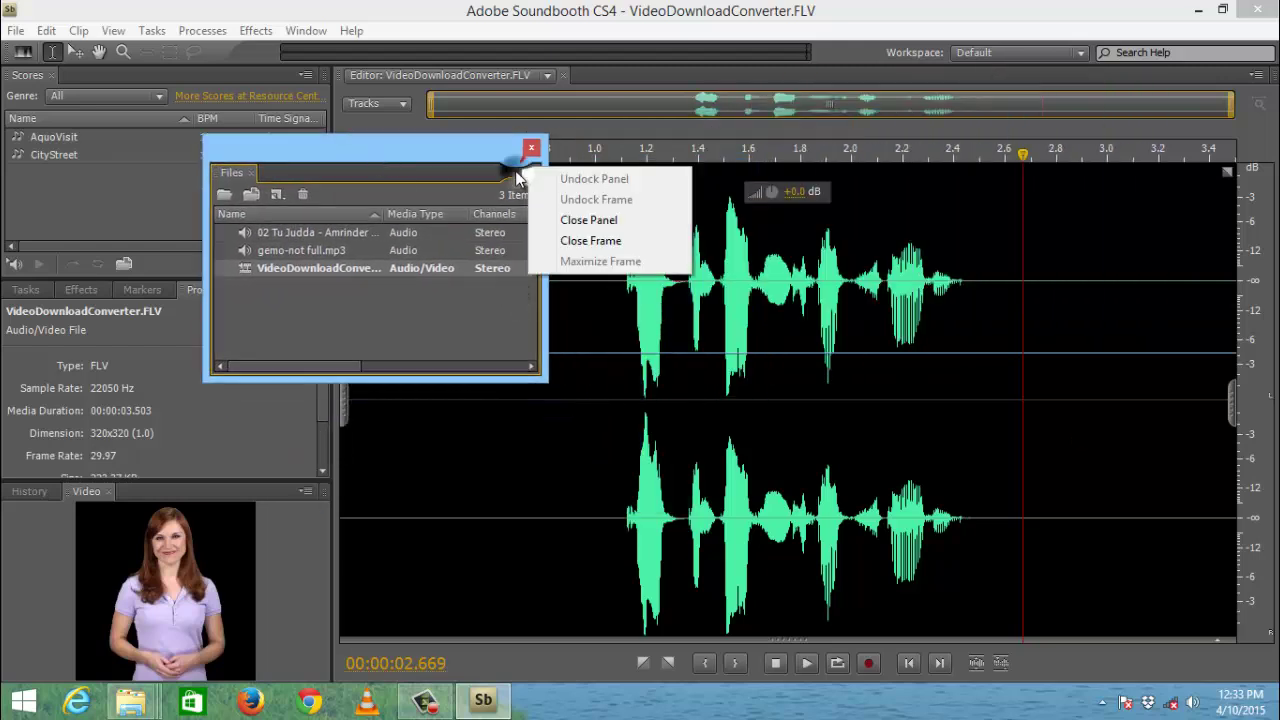
Reset the Default workspace to its original layout to dock the floating Files panel again.
left_click(315, 35)
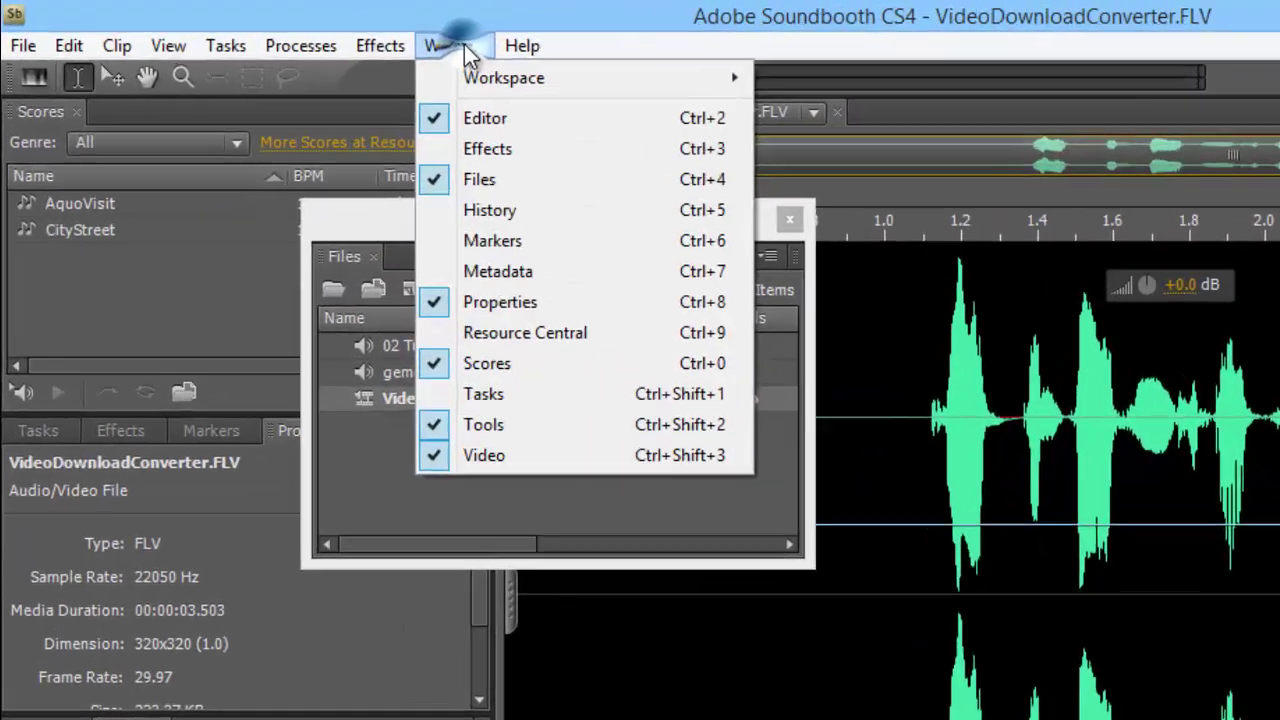
mouse_move(373, 52)
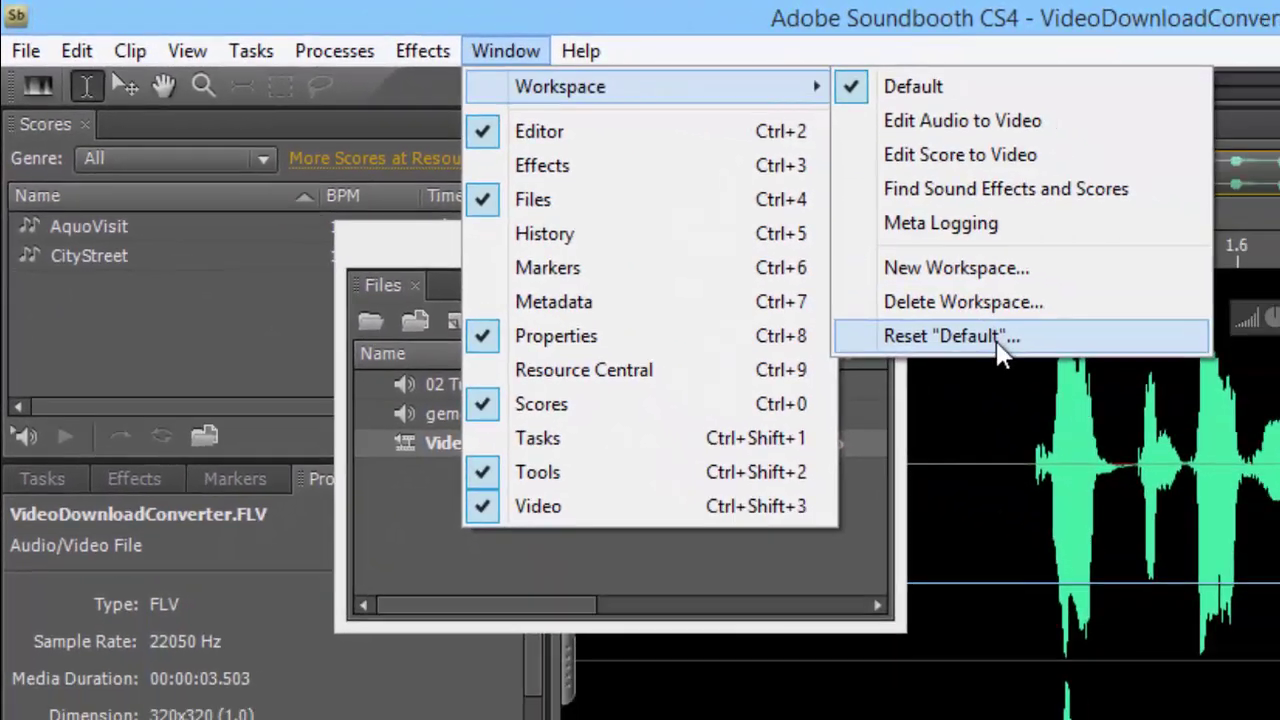
left_click(997, 338)
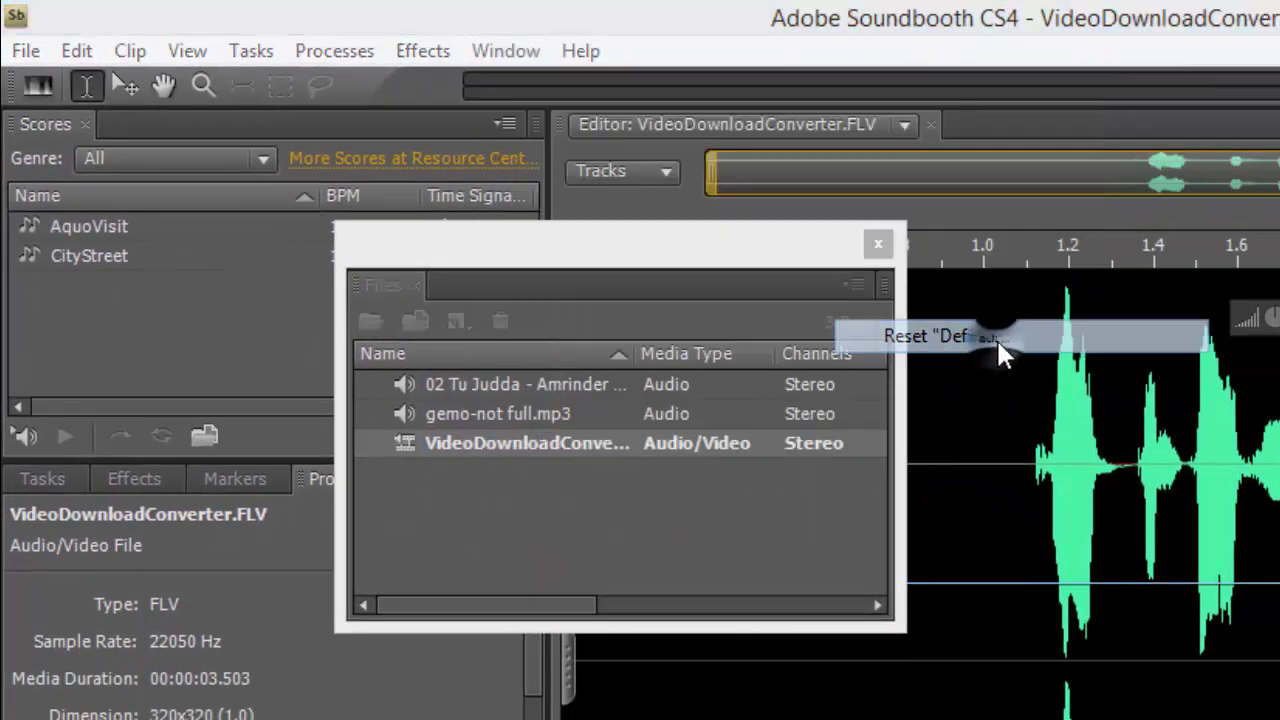
left_click(974, 614)
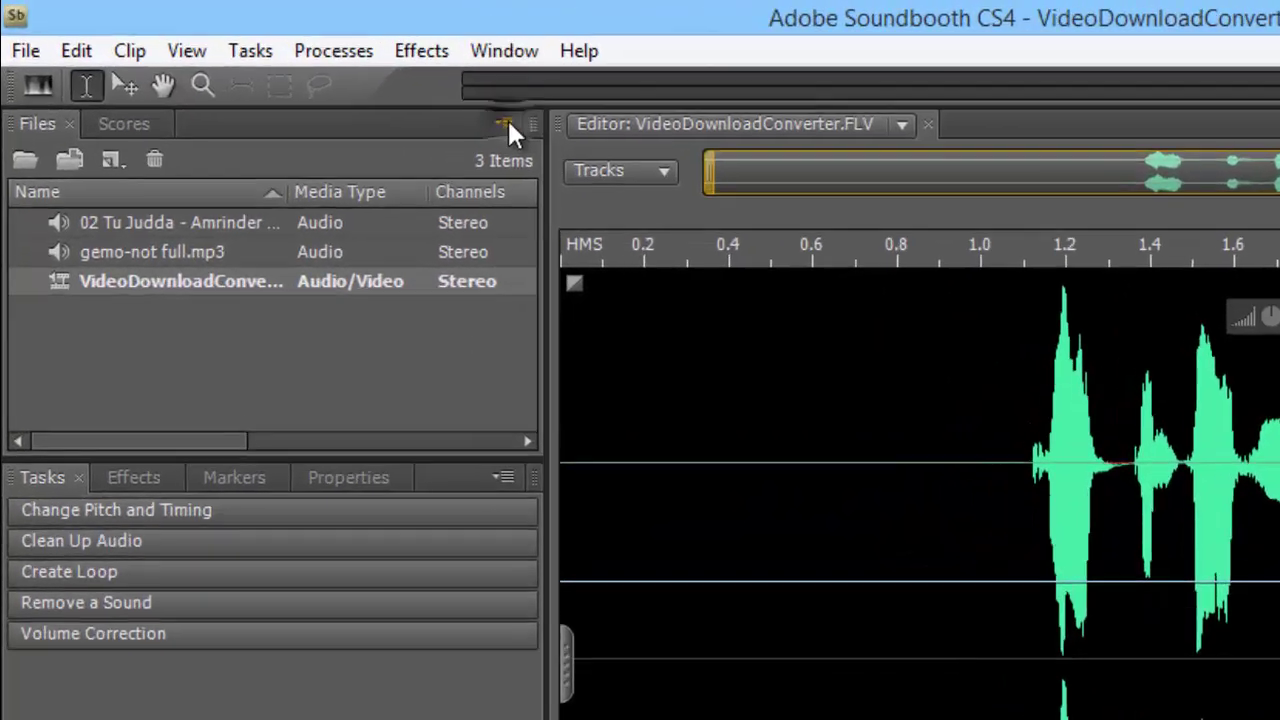
Maximize the frame containing the Files panel, then restore the original layout of the Default workspace.
right_click(324, 79)
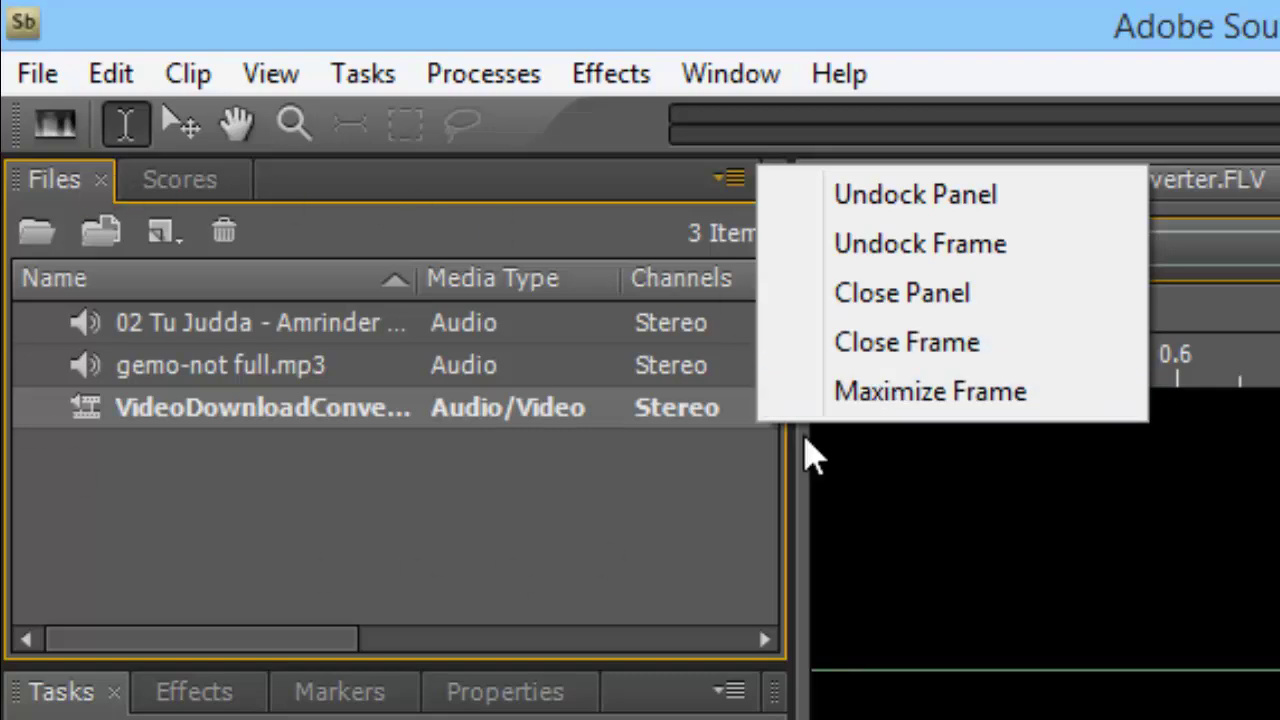
left_click(980, 395)
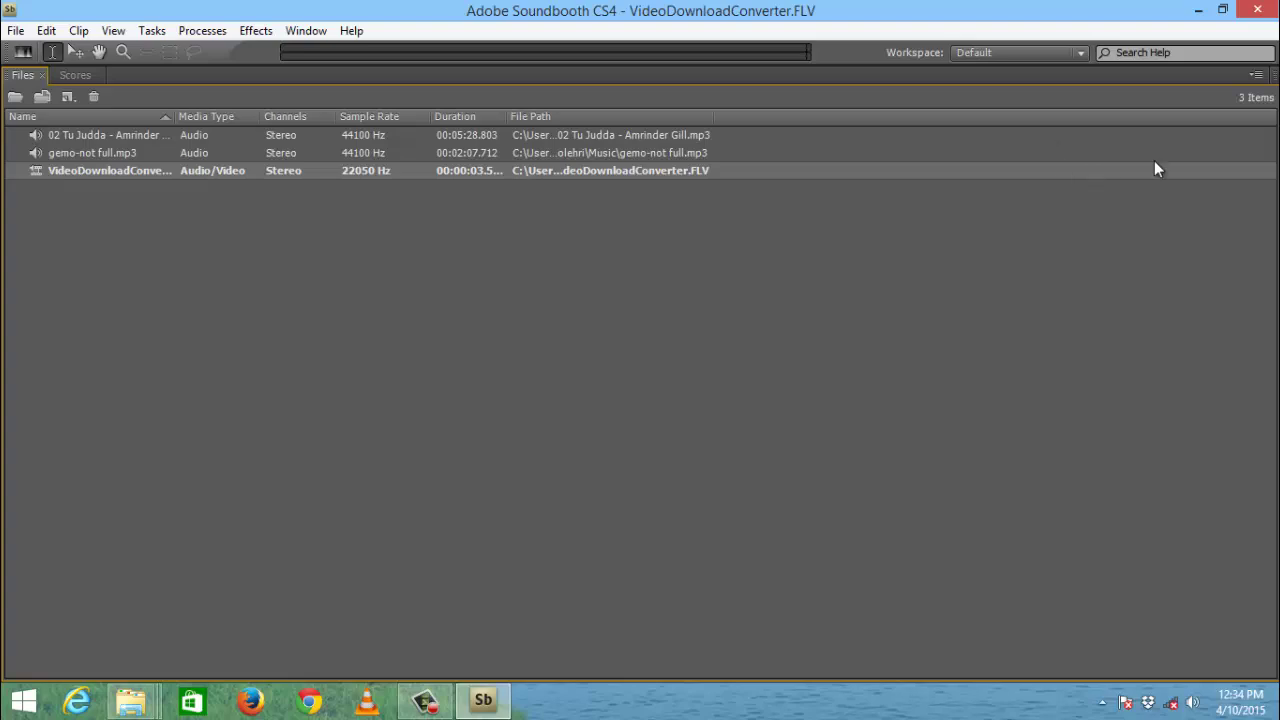
left_click(318, 36)
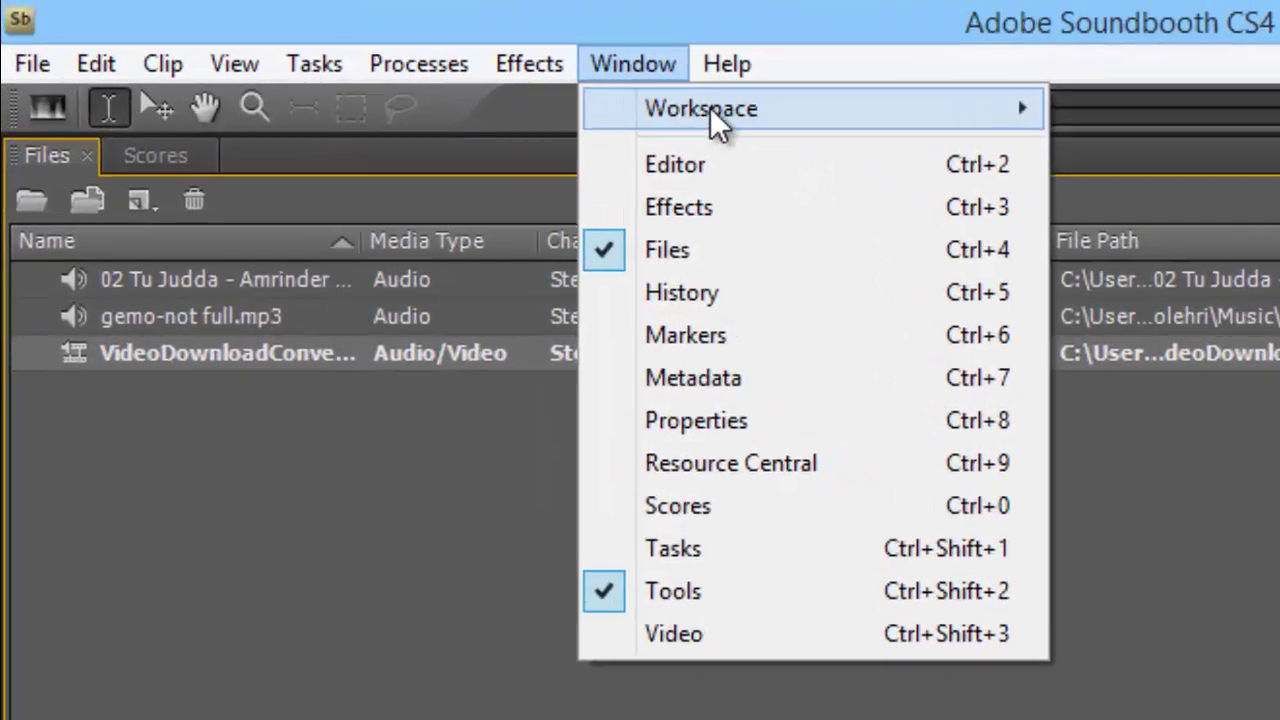
mouse_move(340, 52)
left_click(1080, 374)
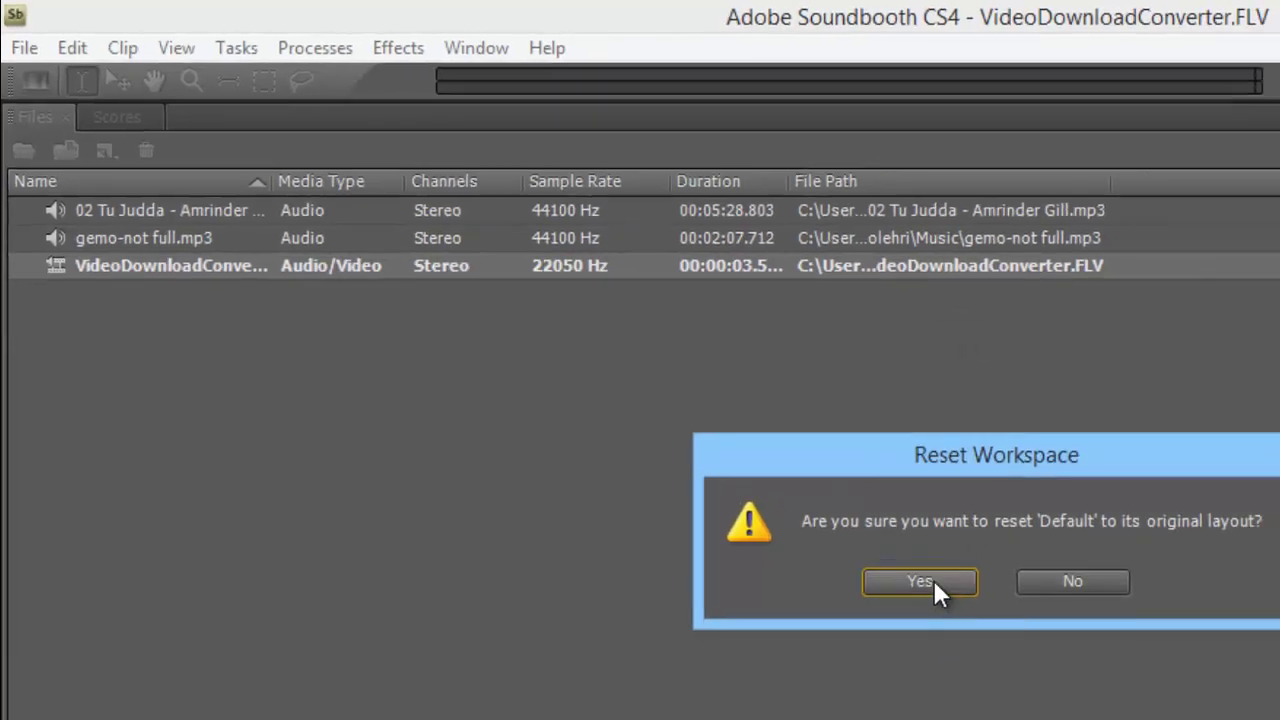
left_click(935, 584)
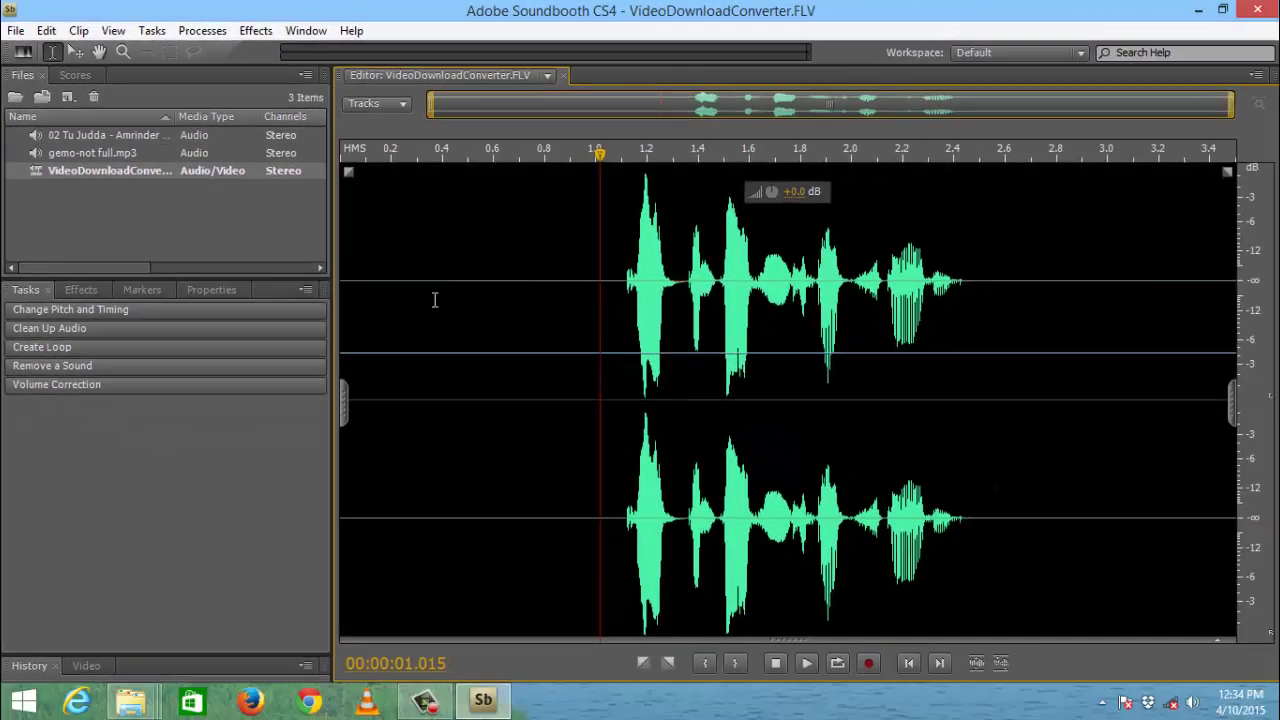